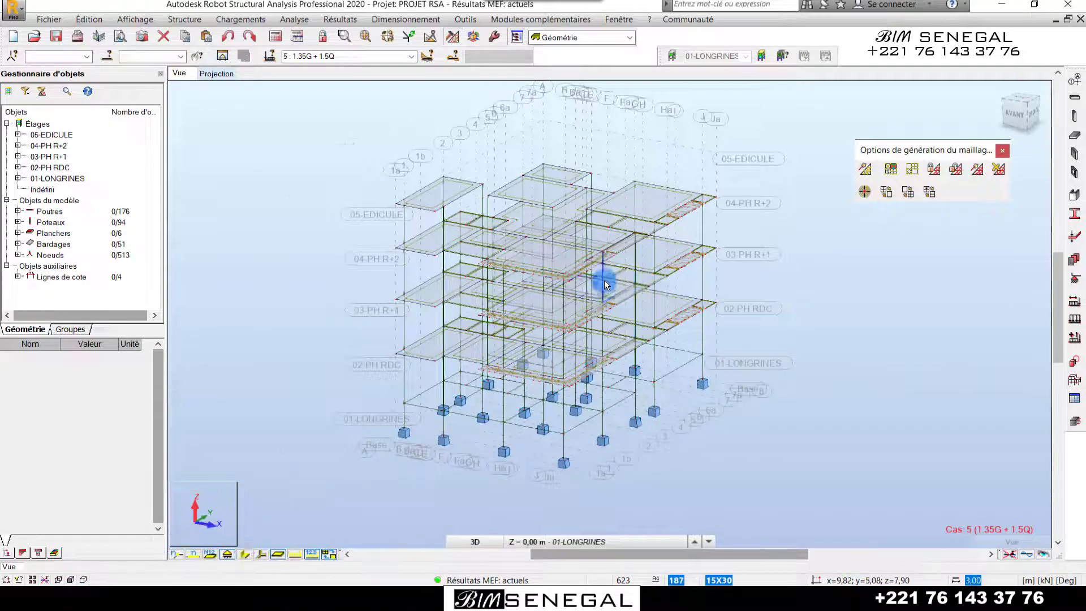
# Step: Select load combination 5 : 1.35G + 1.5Q as the active case for the building model's results
pyautogui.scroll(2, 604, 284)
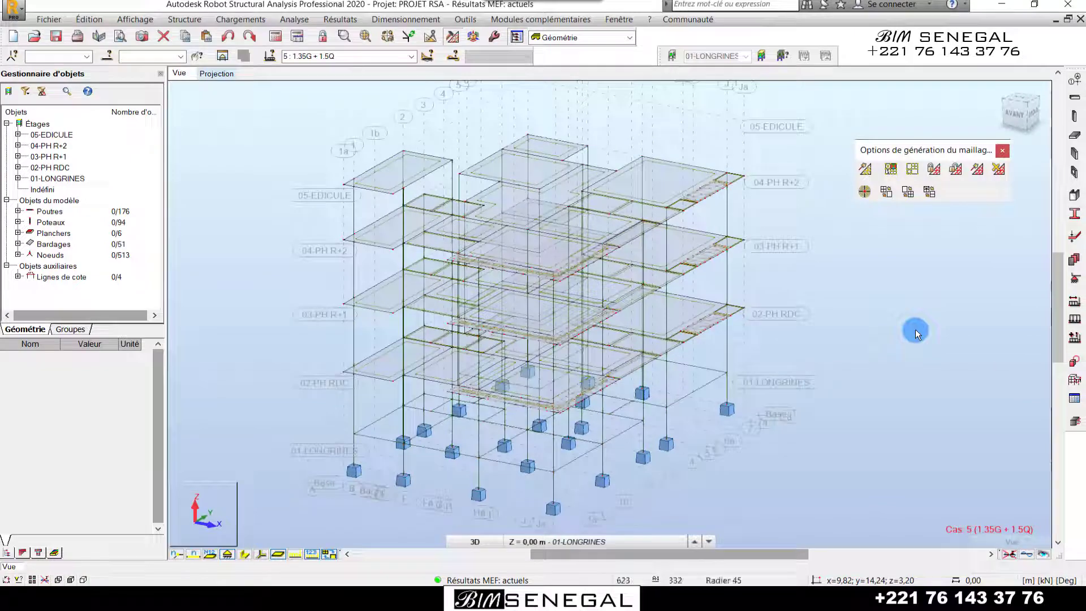
pyautogui.click(1028, 105)
pyautogui.moveTo(1028, 106)
pyautogui.mouseDown()
pyautogui.moveTo(1049, 103)
pyautogui.moveTo(989, 100)
pyautogui.moveTo(1039, 99)
pyautogui.moveTo(990, 109)
pyautogui.moveTo(1047, 115)
pyautogui.moveTo(985, 105)
pyautogui.mouseUp()
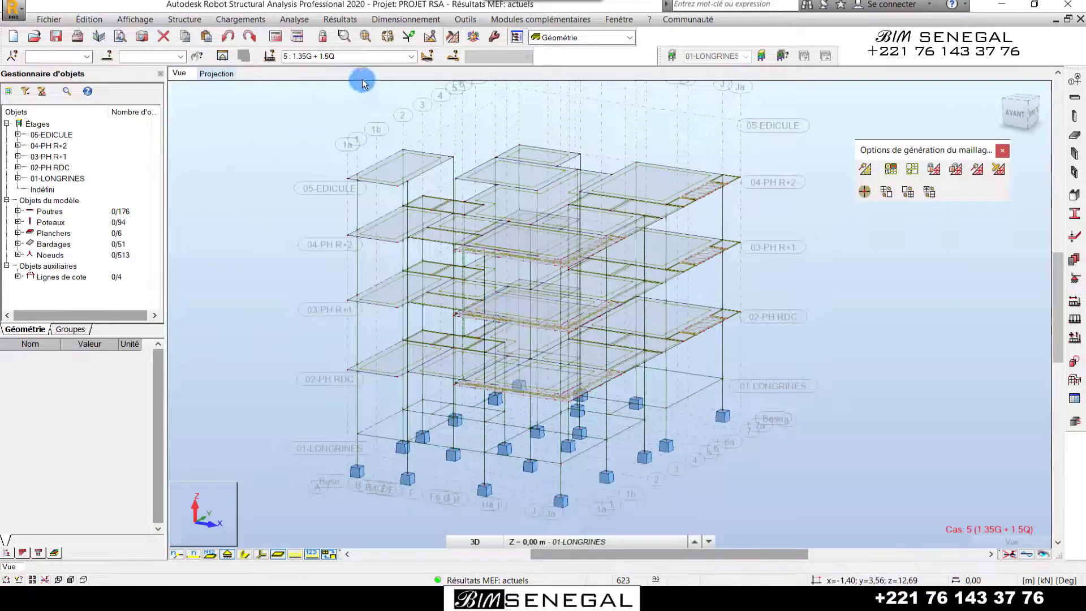
pyautogui.click(411, 56)
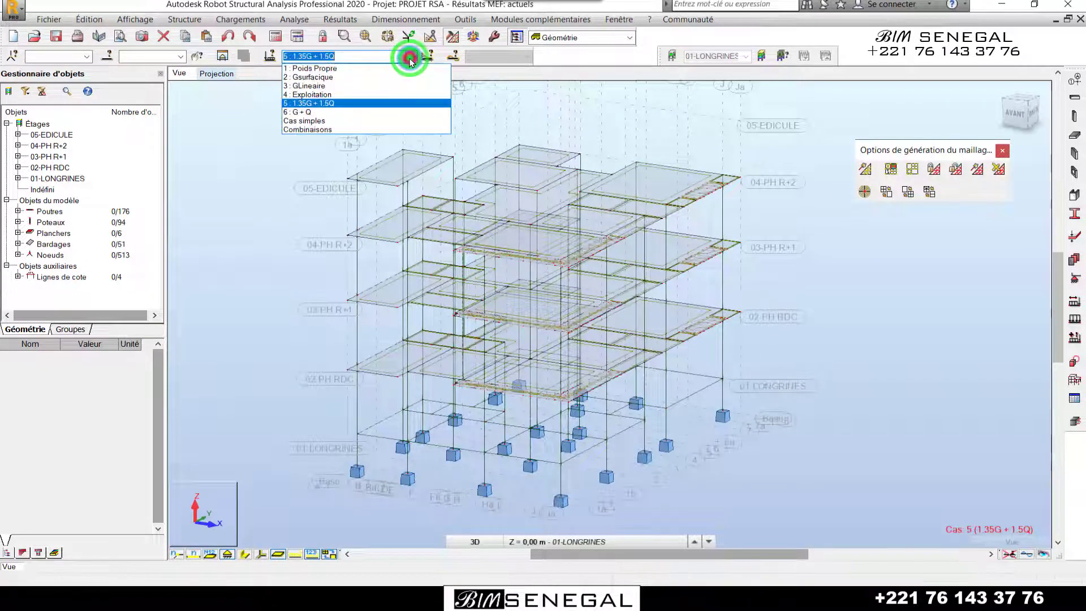
pyautogui.click(305, 103)
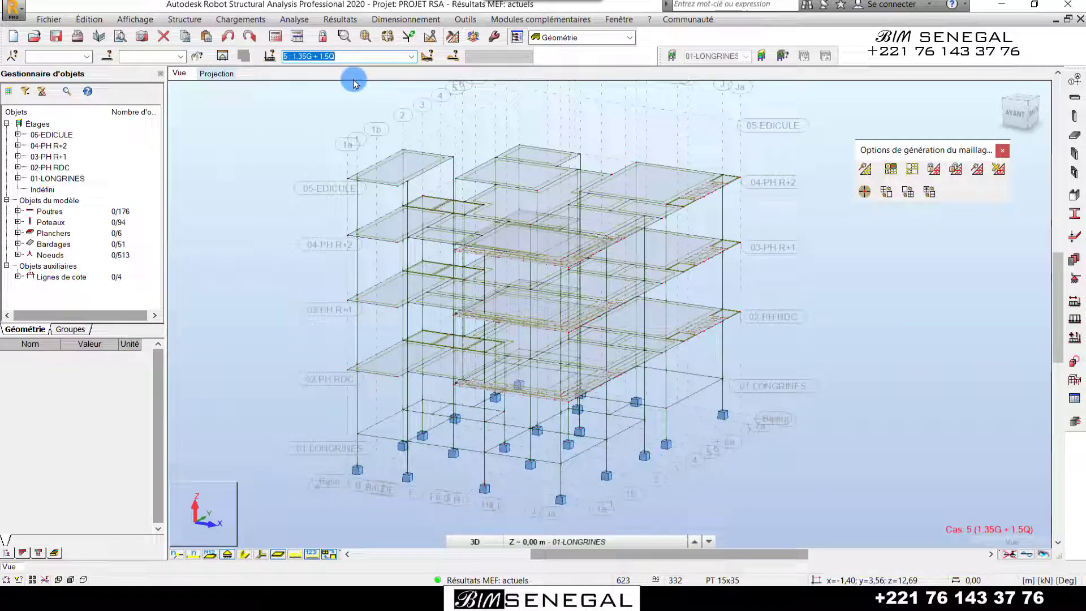
# Step: Display the Fx force component as a colour map on the building's bars (Cartographies - barres)
pyautogui.click(340, 20)
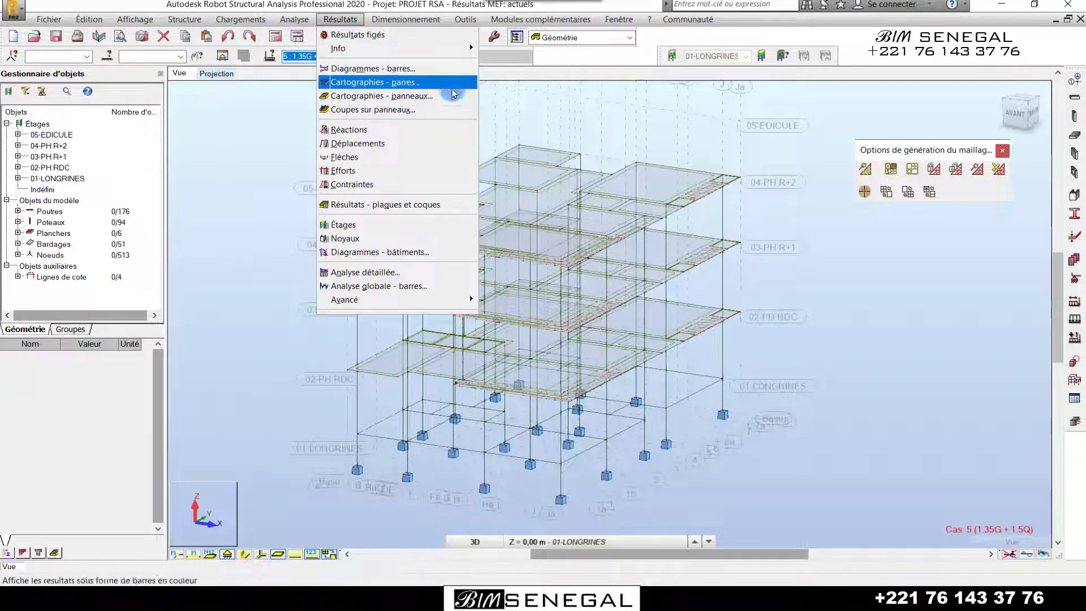
pyautogui.click(402, 83)
pyautogui.moveTo(866, 199); pyautogui.dragTo(242, 124)
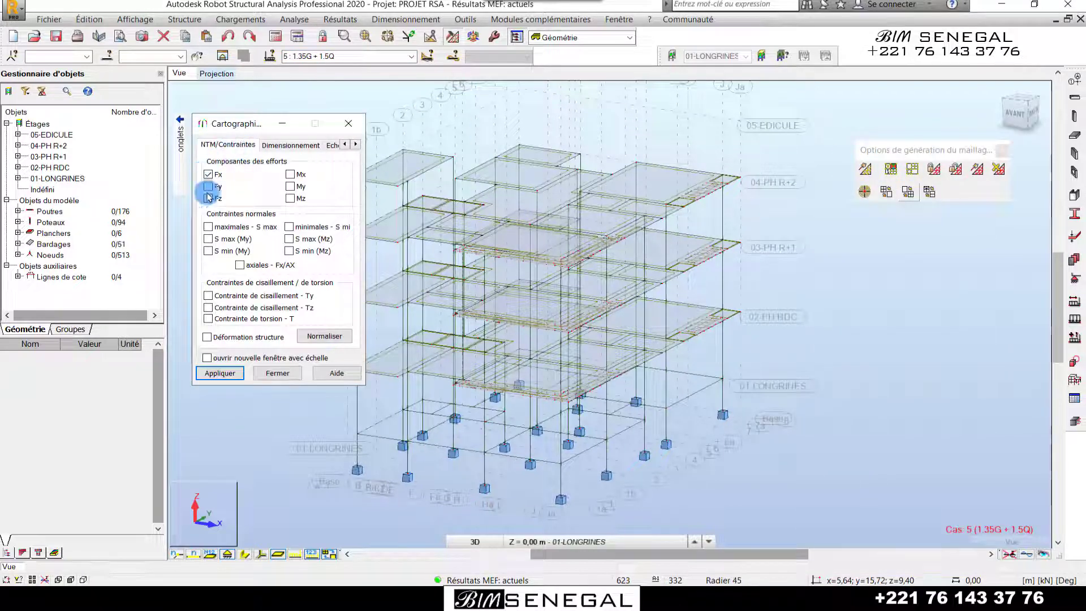
pyautogui.scroll(-3, 727, 389)
pyautogui.scroll(2, 622, 462)
pyautogui.scroll(5, 622, 462)
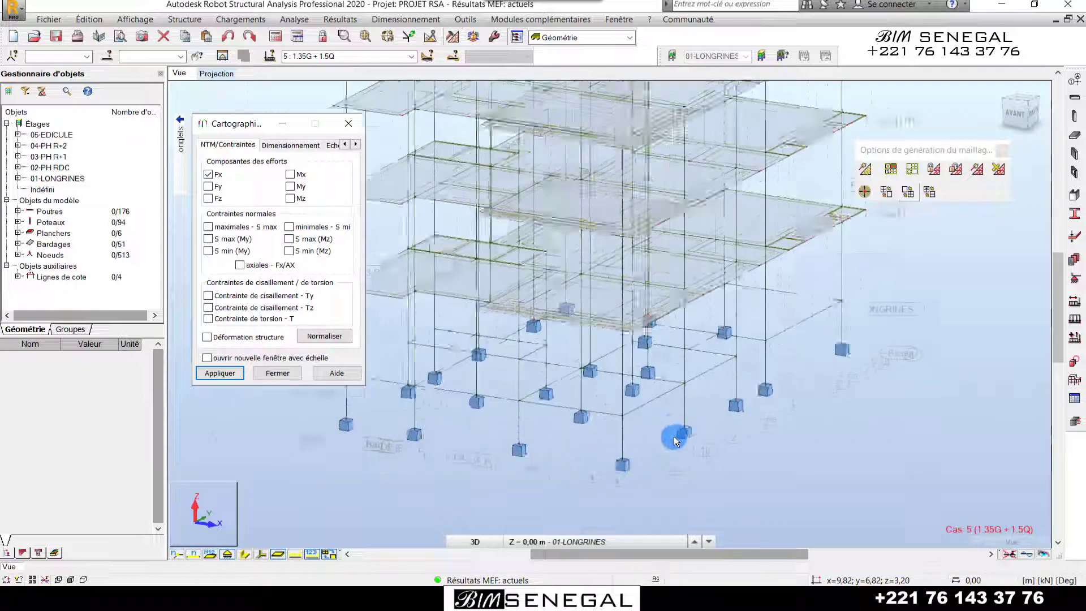
pyautogui.scroll(3, 580, 420)
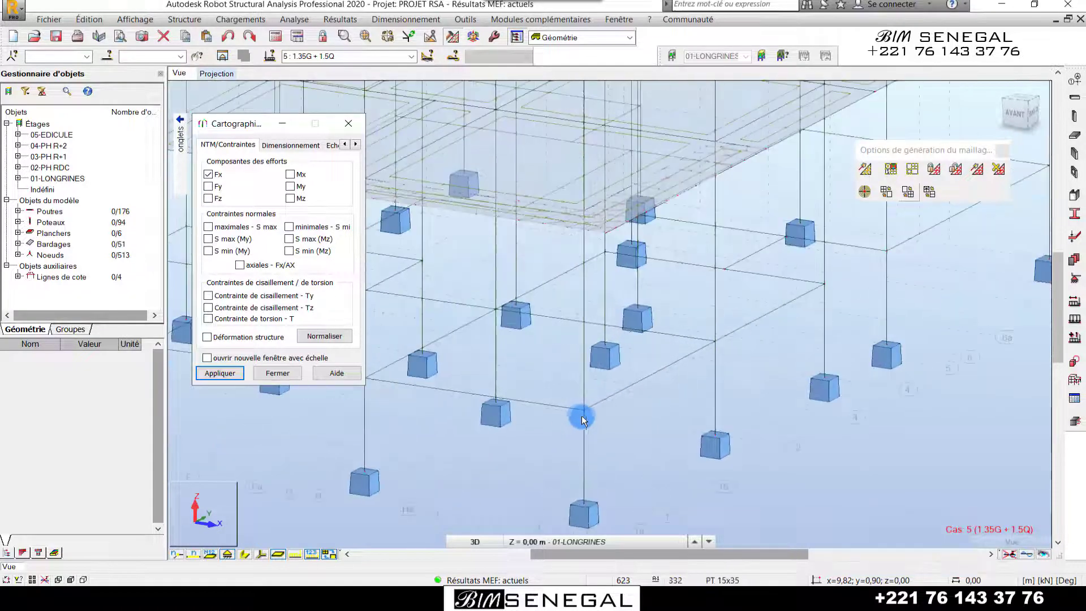
pyautogui.click(571, 405)
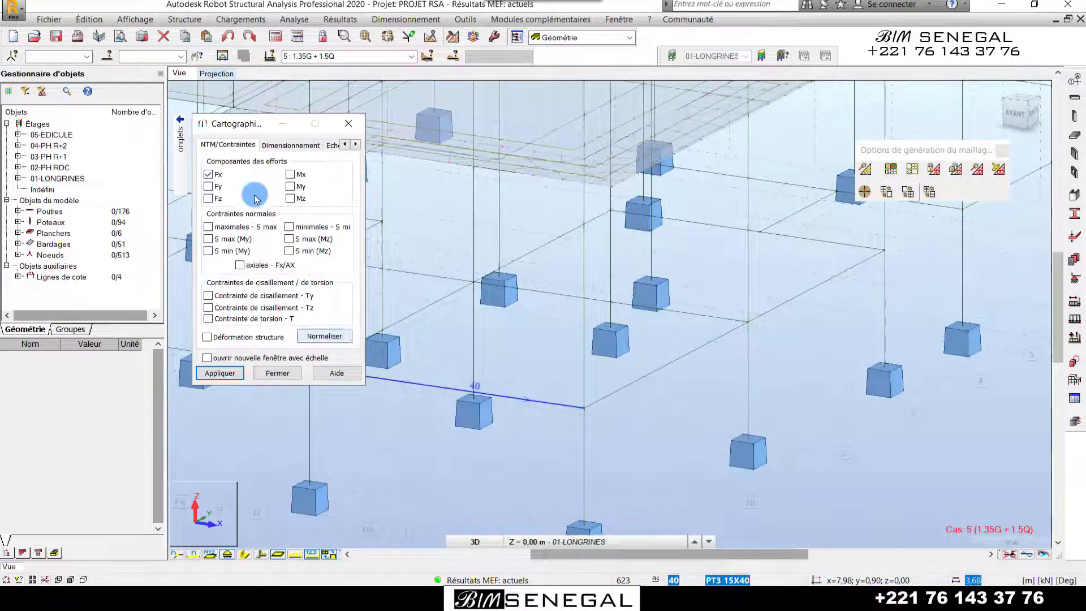
pyautogui.click(216, 178)
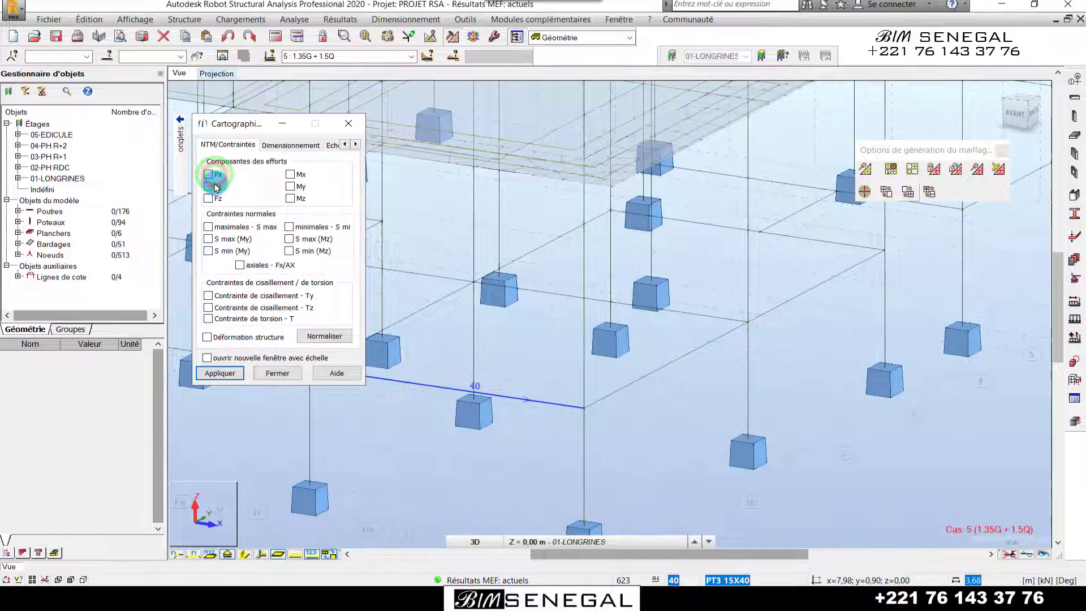
pyautogui.scroll(-6, 675, 395)
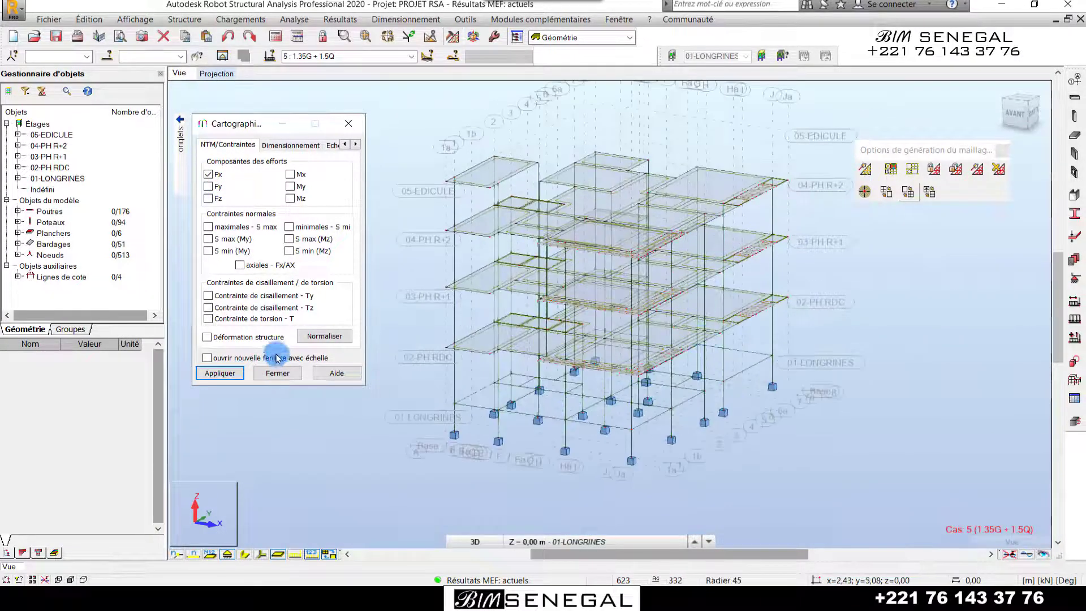
pyautogui.click(219, 373)
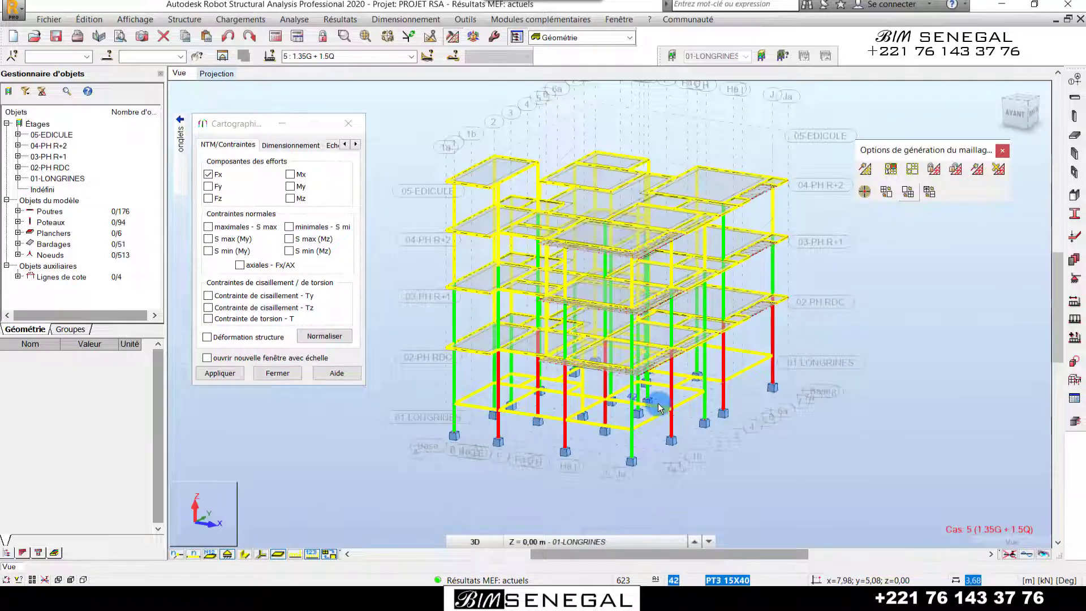
# Step: Examine the Fx colour map on the columns and beams, comparing the columns from the foundations up through the storeys
pyautogui.scroll(2, 632, 378)
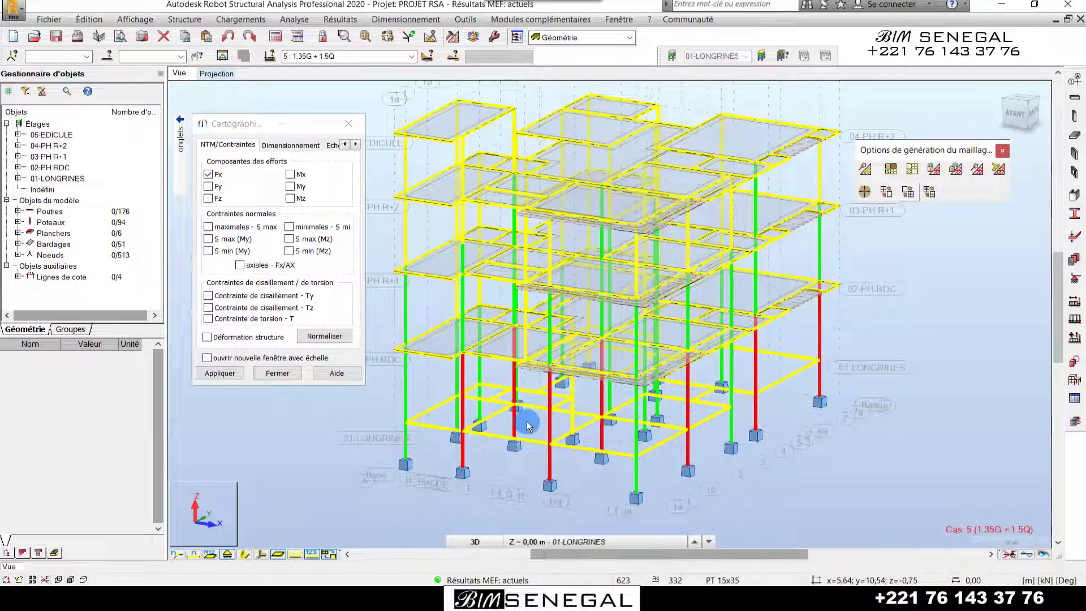
pyautogui.scroll(3, 752, 322)
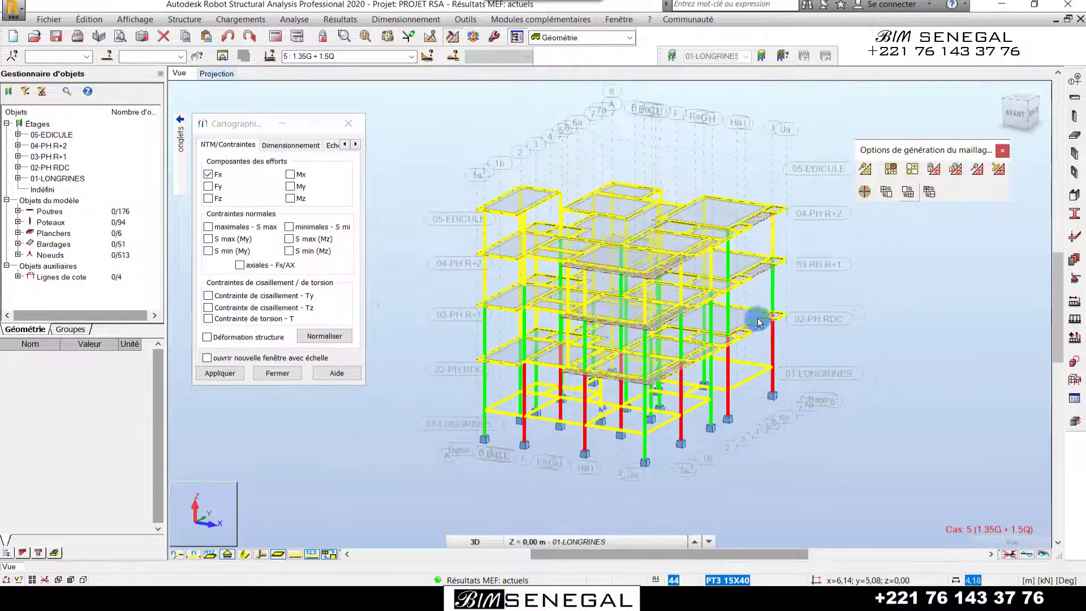
pyautogui.scroll(2, 792, 272)
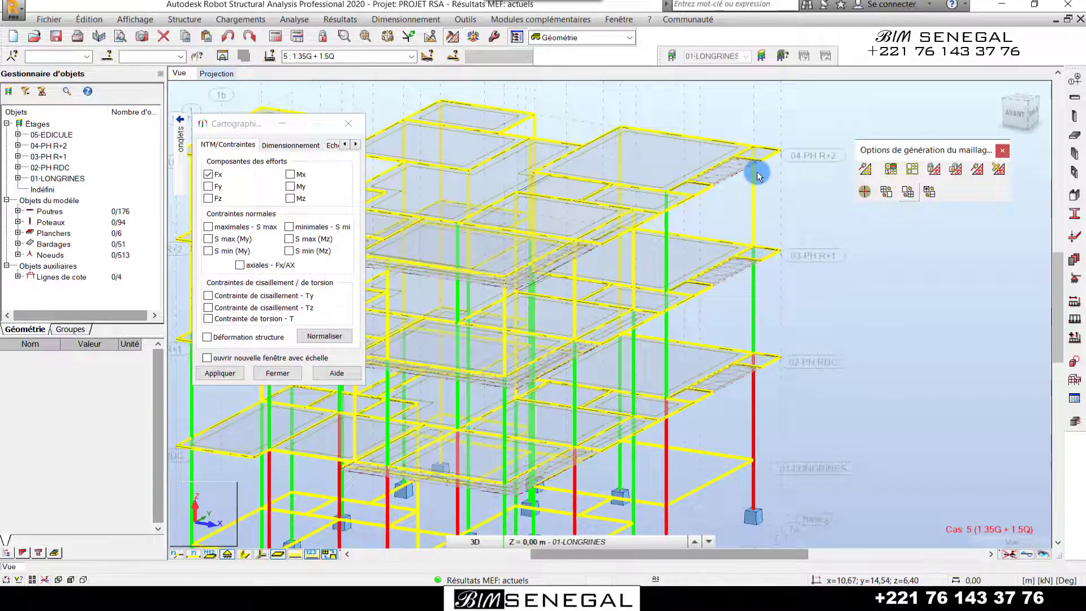
pyautogui.scroll(-5, 755, 290)
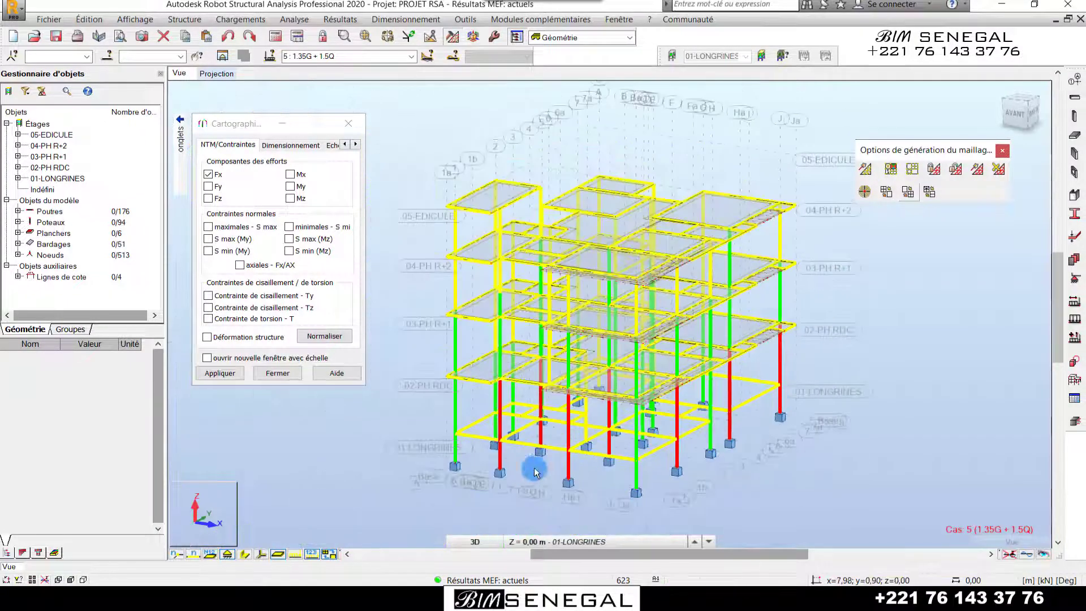
pyautogui.scroll(2, 480, 411)
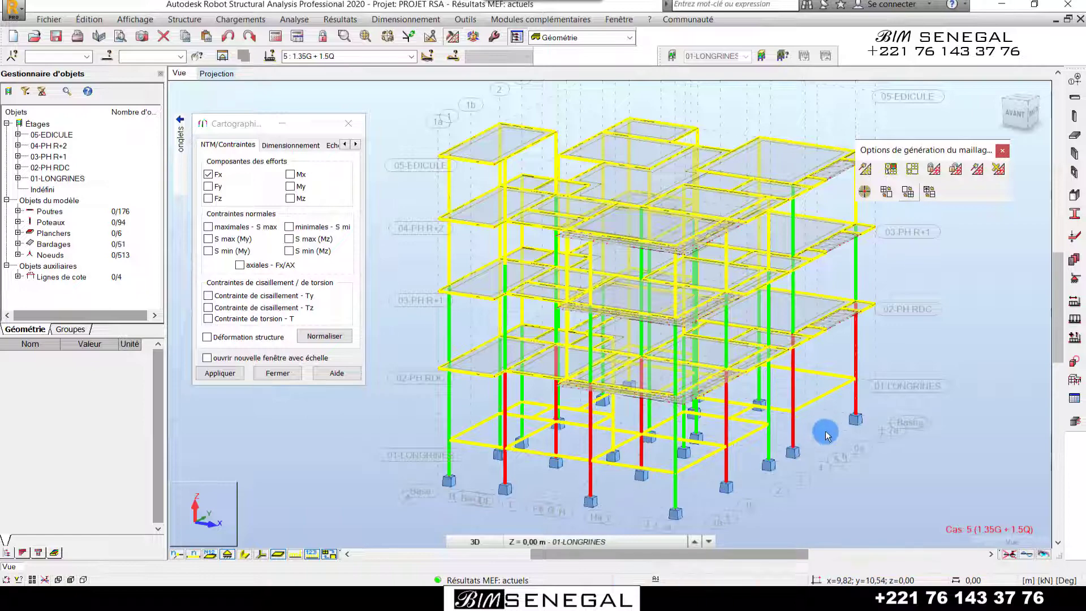
pyautogui.click(688, 544)
pyautogui.click(701, 370)
pyautogui.scroll(-1, 702, 370)
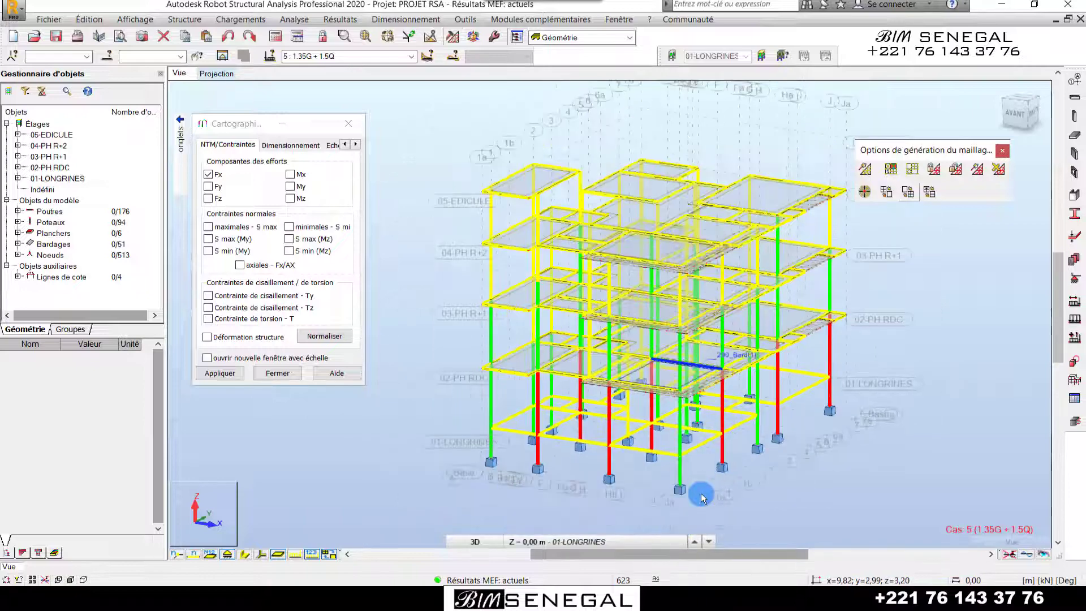
pyautogui.scroll(1, 696, 510)
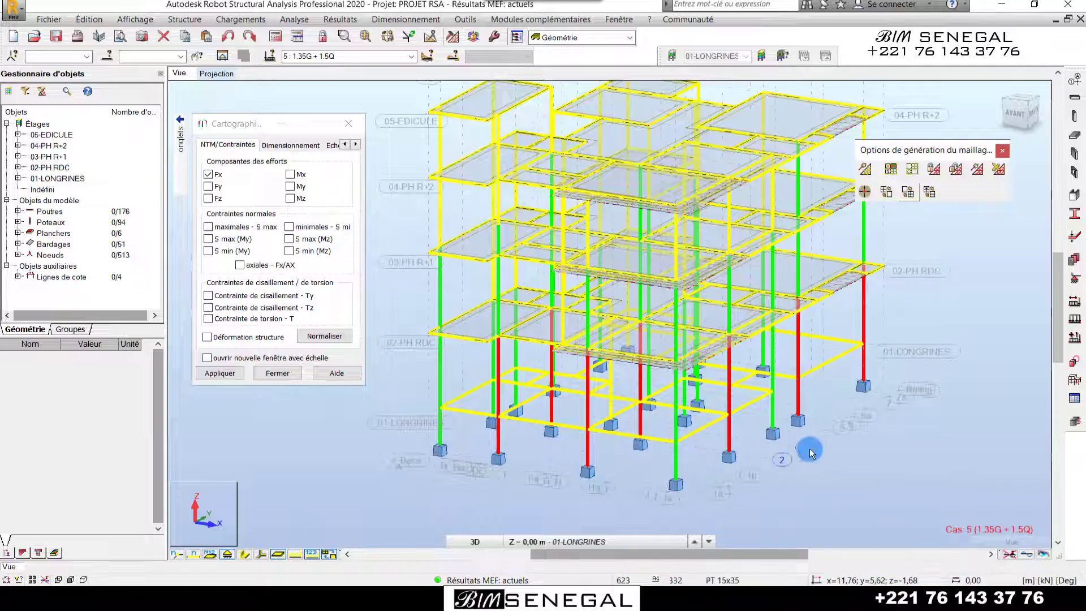
pyautogui.scroll(-2, 446, 453)
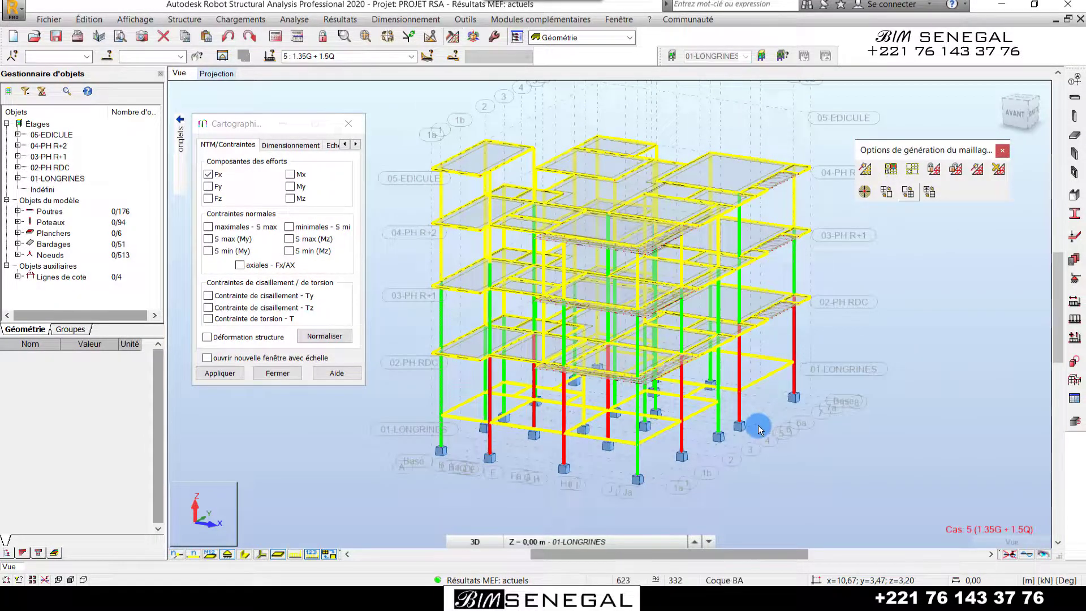
pyautogui.scroll(-1, 766, 444)
pyautogui.scroll(1, 647, 453)
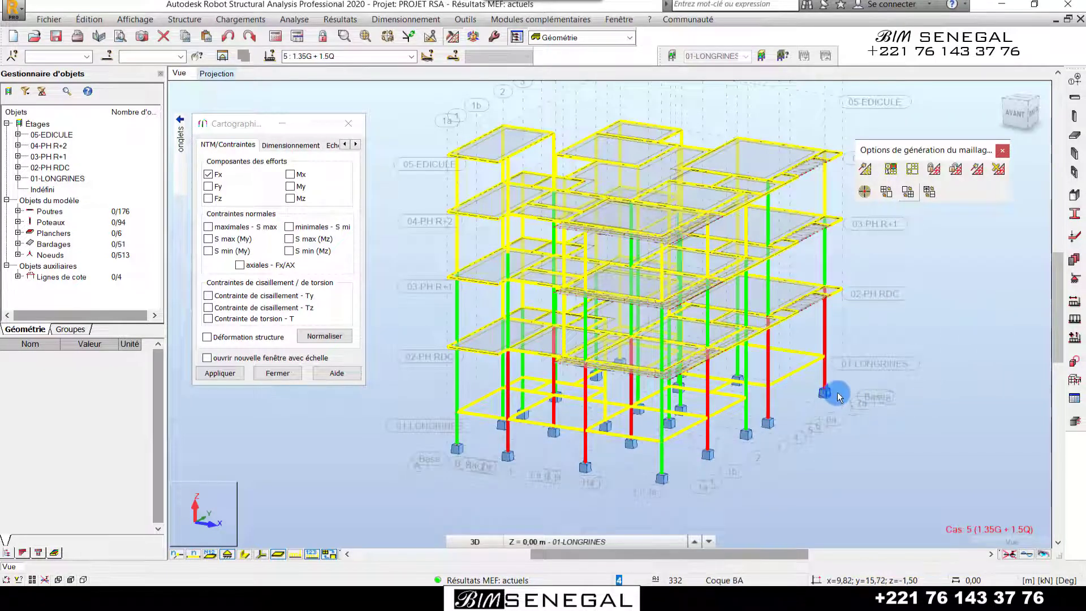
pyautogui.scroll(1, 866, 345)
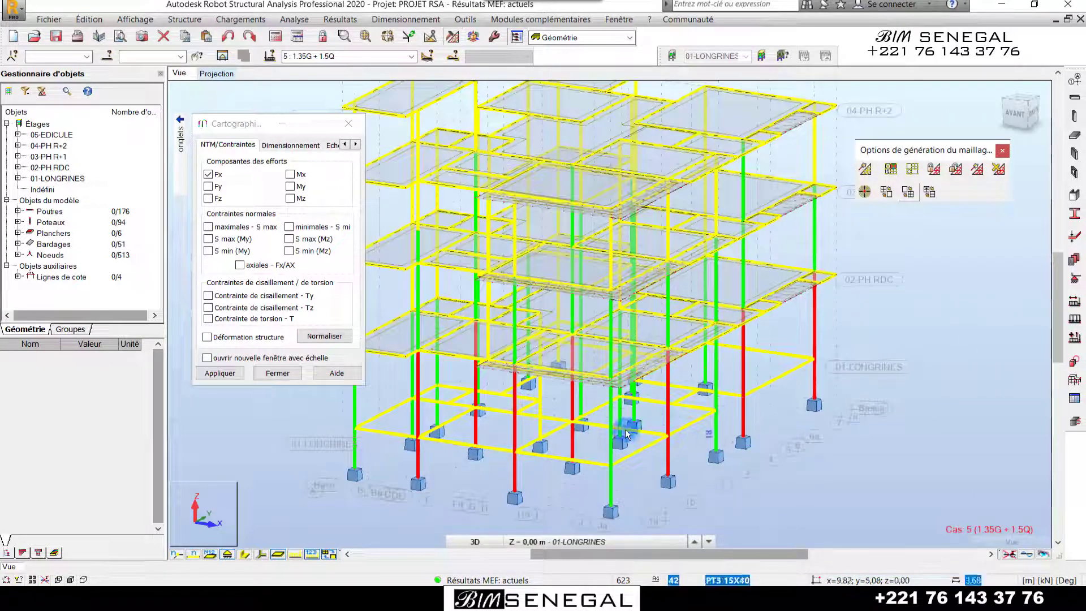
pyautogui.scroll(-1, 625, 439)
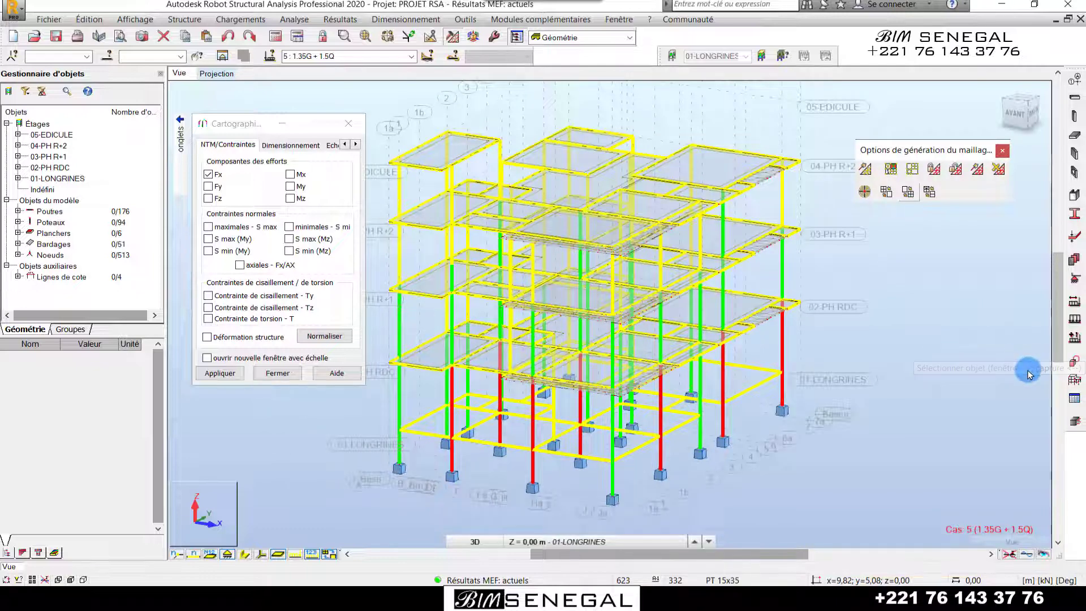
pyautogui.scroll(-1, 962, 379)
pyautogui.scroll(1, 716, 393)
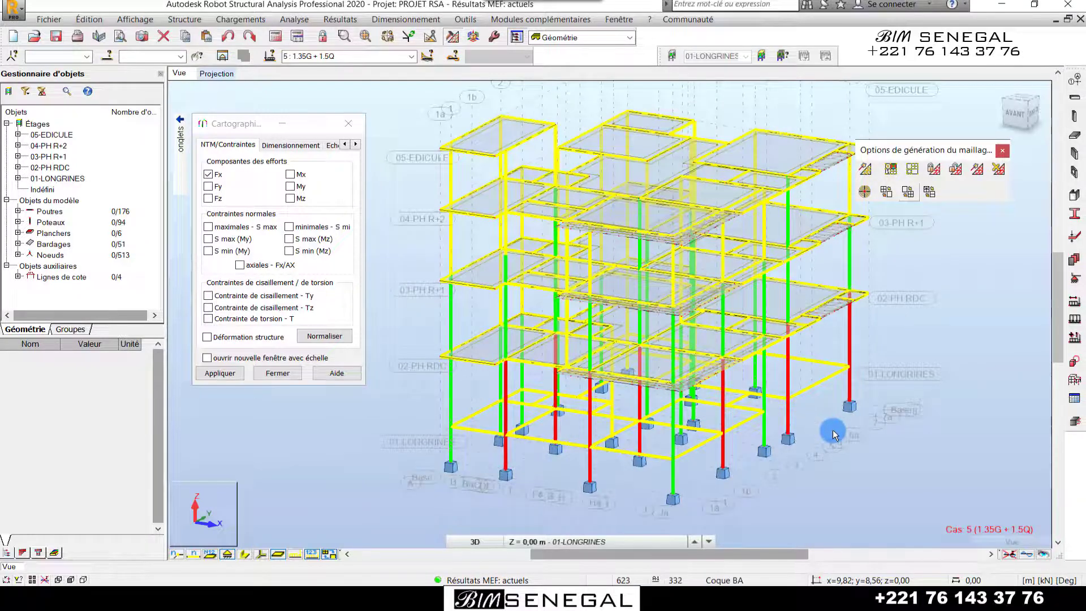
pyautogui.scroll(-1, 654, 396)
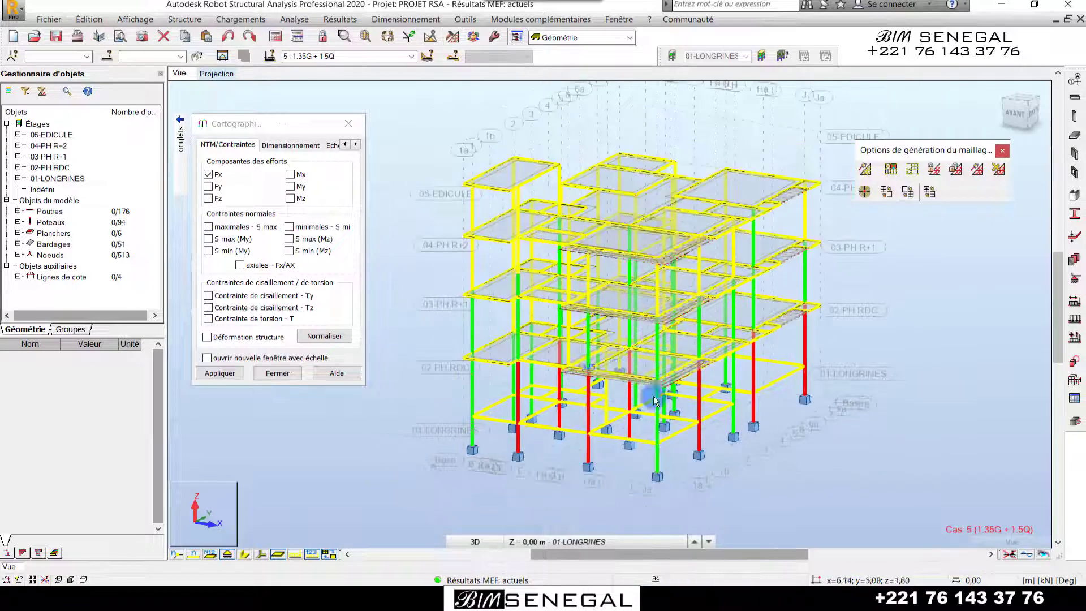
pyautogui.scroll(1, 653, 396)
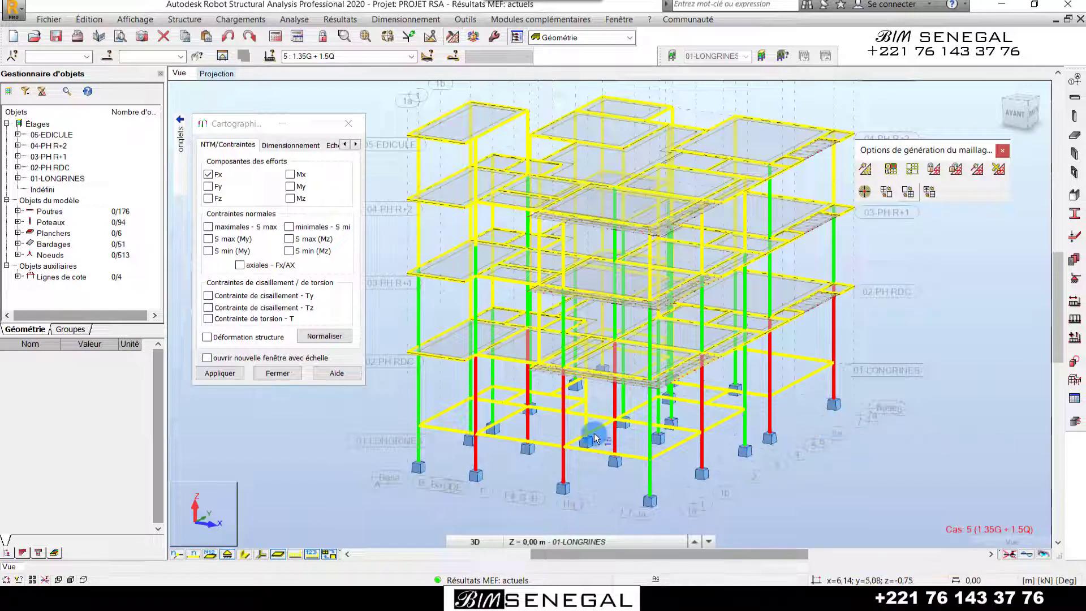
pyautogui.scroll(-1, 594, 436)
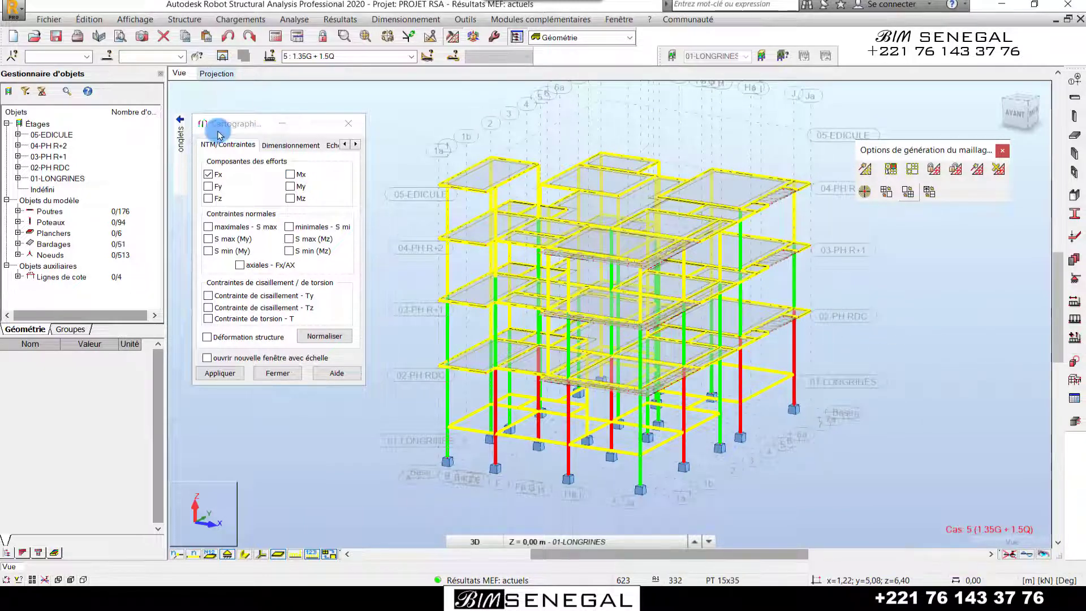
pyautogui.moveTo(218, 134); pyautogui.dragTo(247, 139)
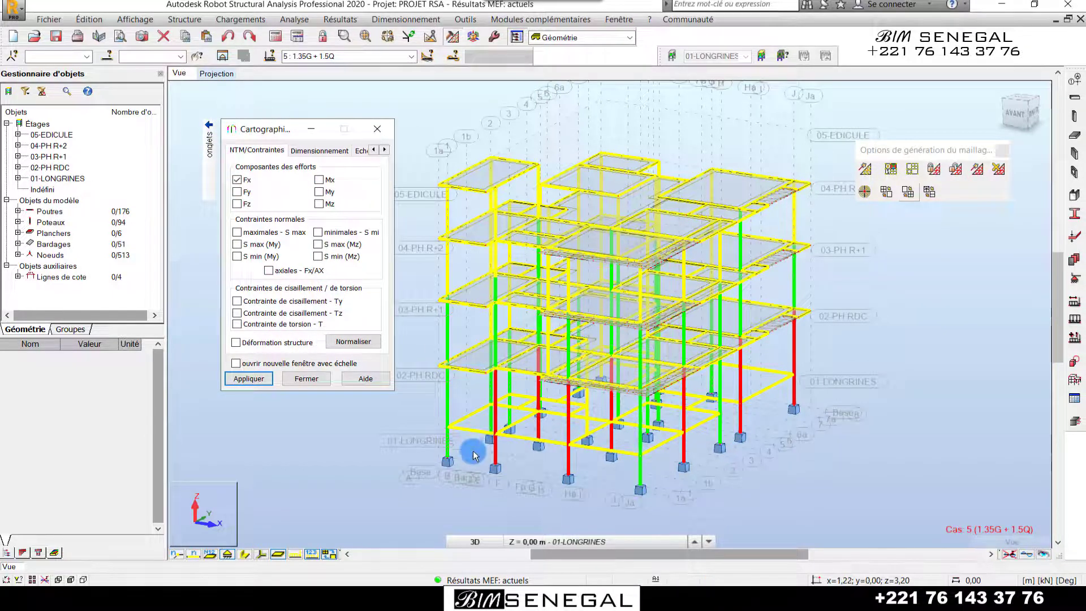
pyautogui.scroll(1, 474, 456)
pyautogui.scroll(-1, 572, 457)
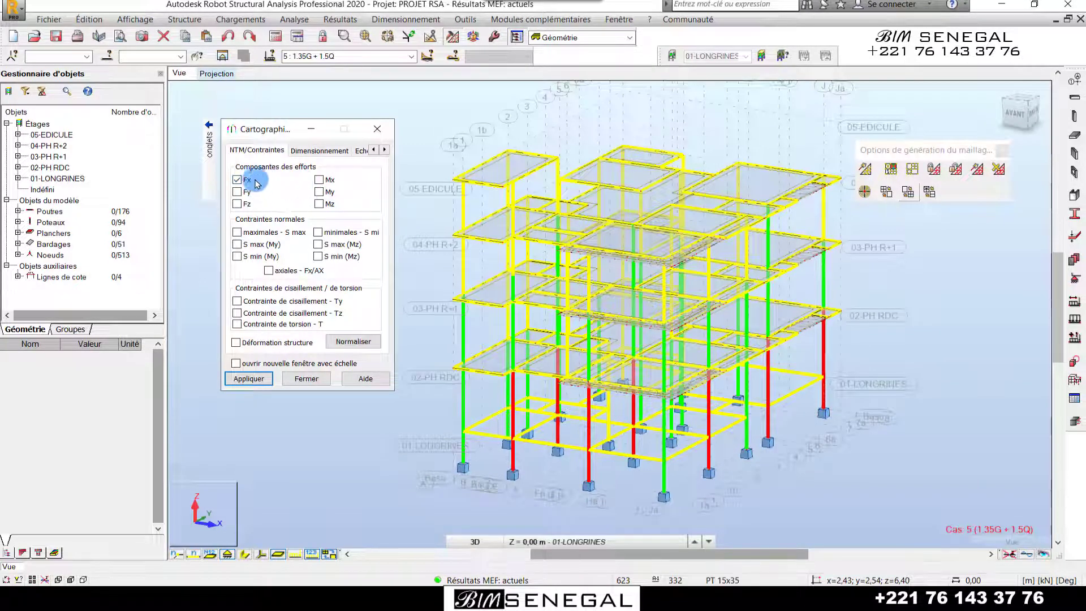
# Step: Set the bar map's colour palette to Standard in the scale settings and review its colour intervals
pyautogui.moveTo(214, 148)
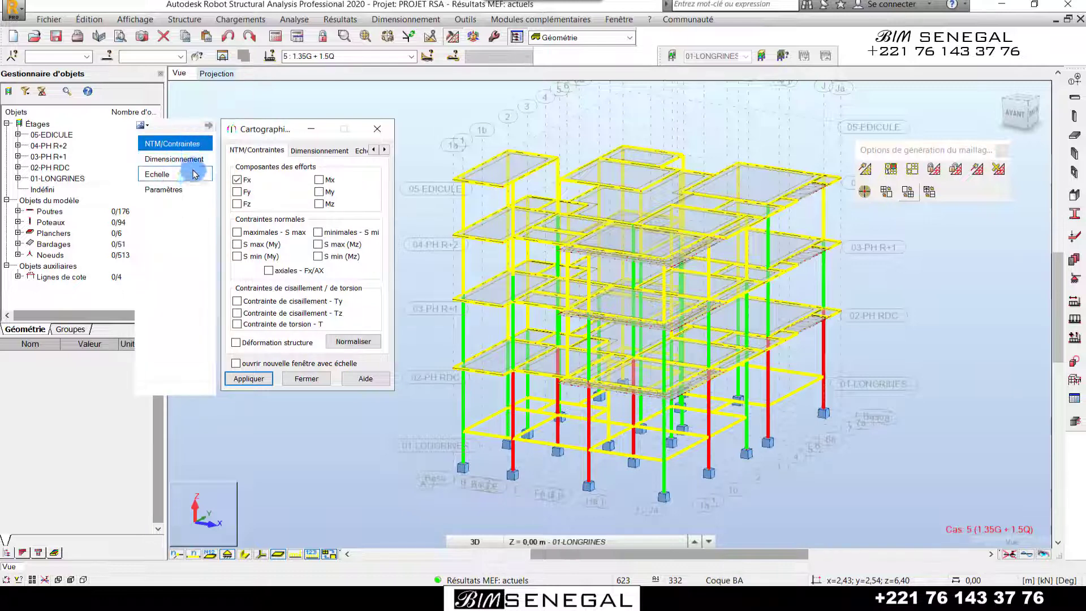
pyautogui.click(168, 180)
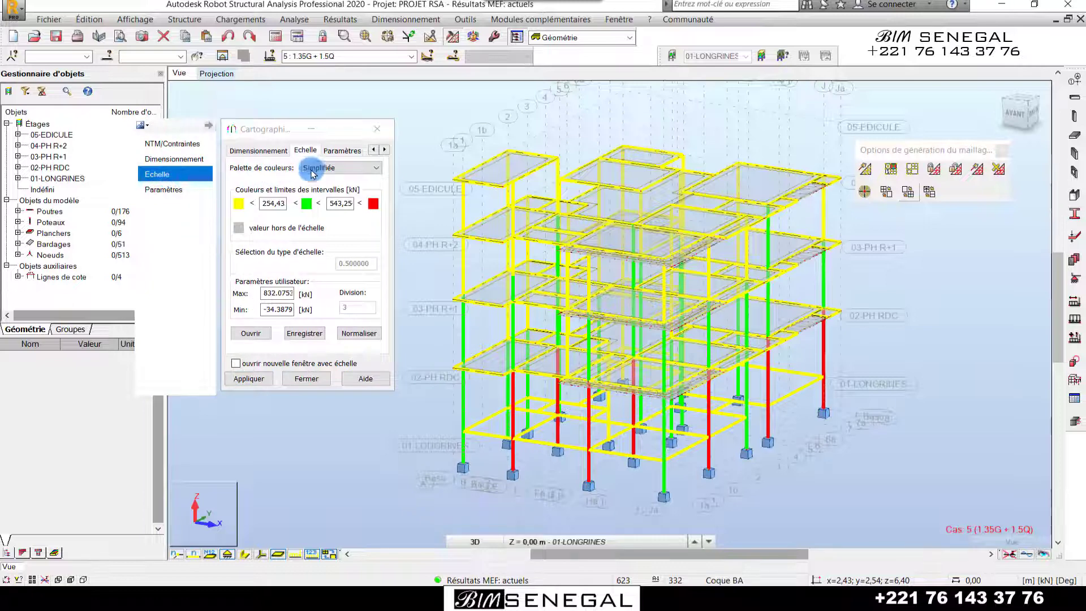
pyautogui.click(338, 168)
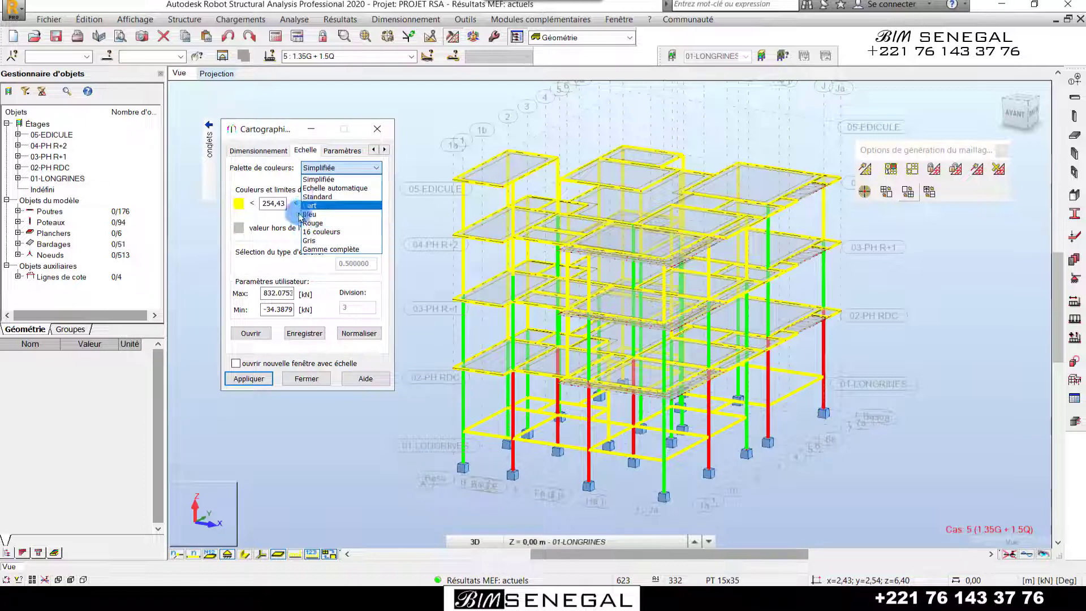
pyautogui.click(314, 197)
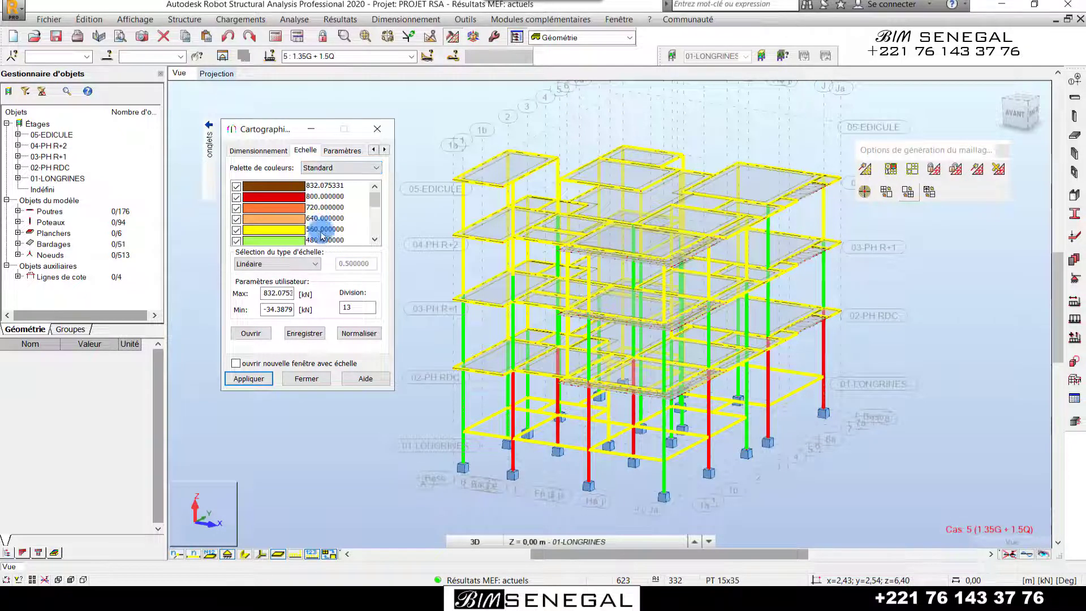
pyautogui.scroll(-3, 323, 215)
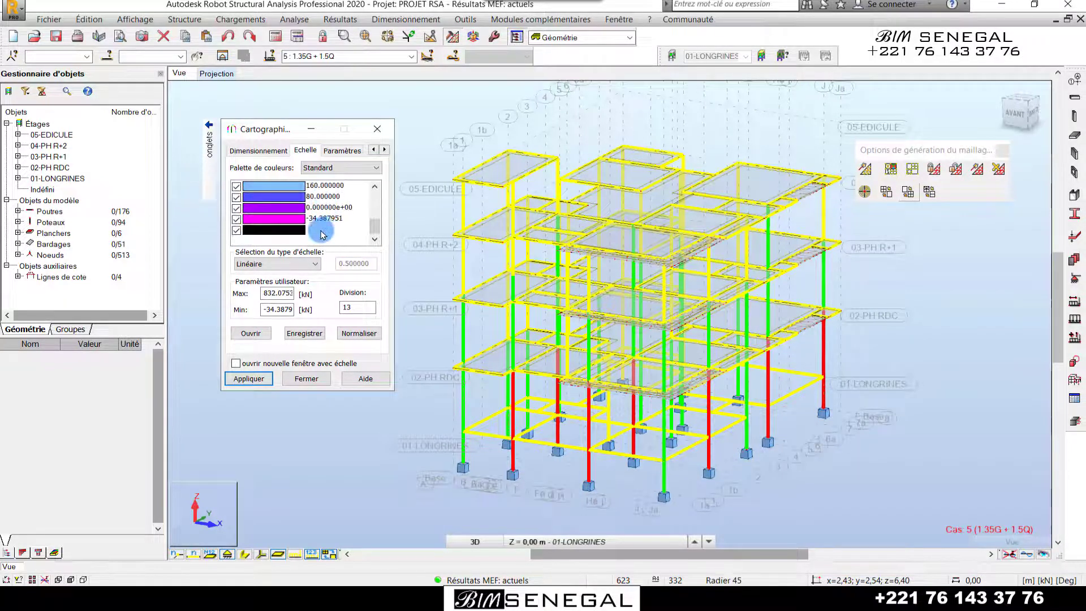
pyautogui.scroll(2, 313, 229)
pyautogui.scroll(1, 312, 228)
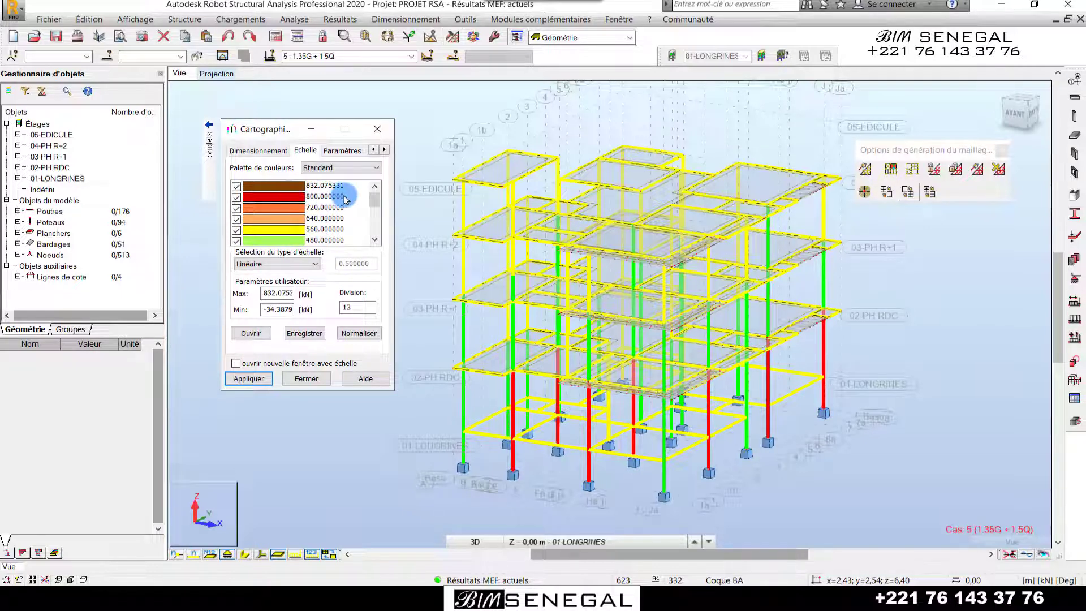
# Step: Apply the Standard palette with 13 divisions to the Fx bar map and compare the column colours with the scale intervals
pyautogui.click(363, 306)
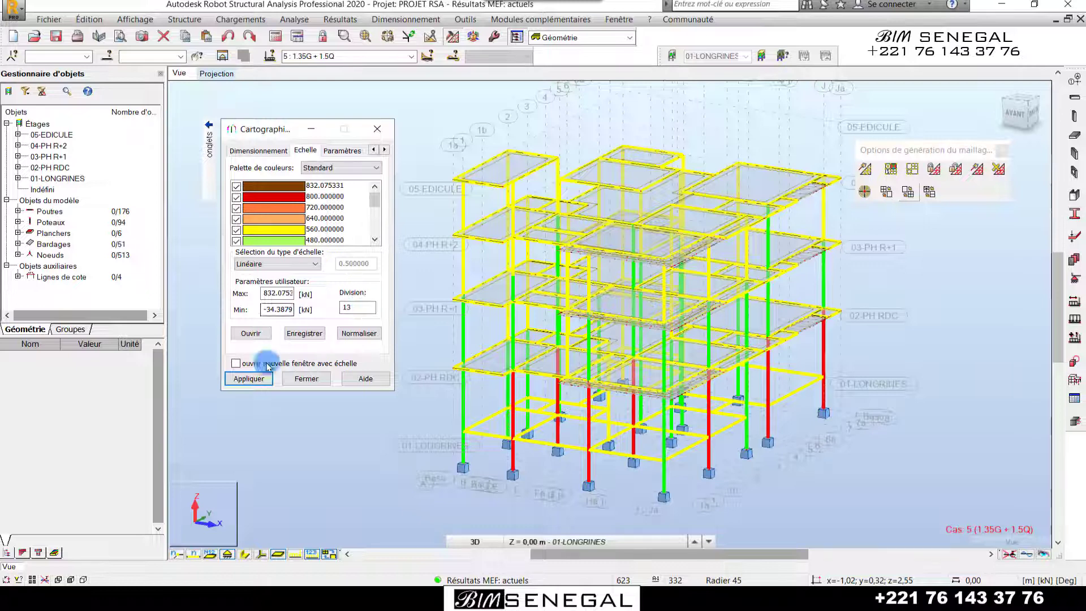
pyautogui.click(260, 379)
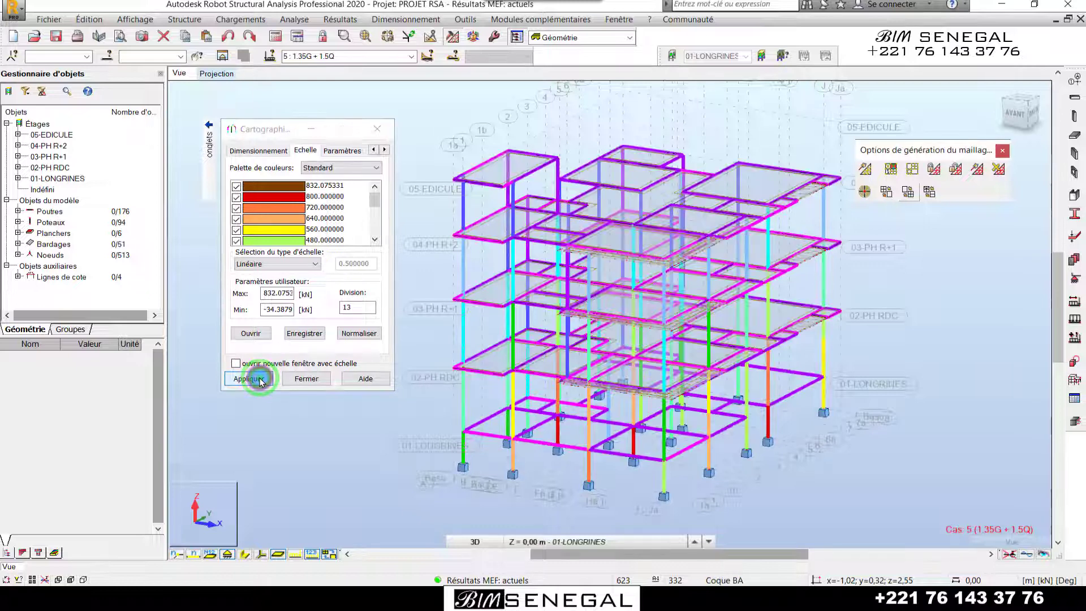
pyautogui.scroll(2, 650, 472)
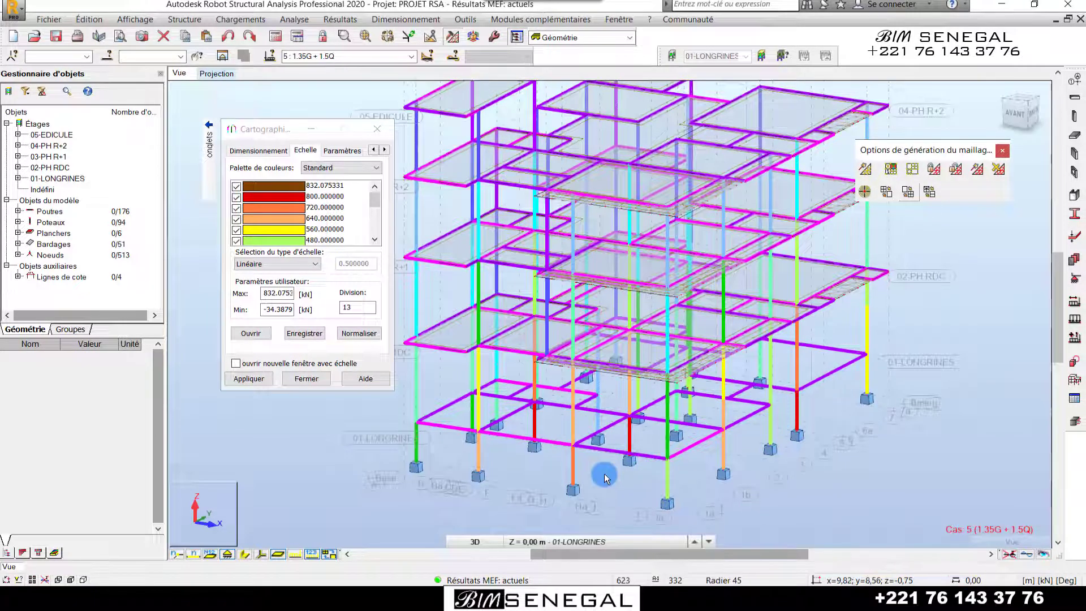
pyautogui.scroll(-4, 365, 231)
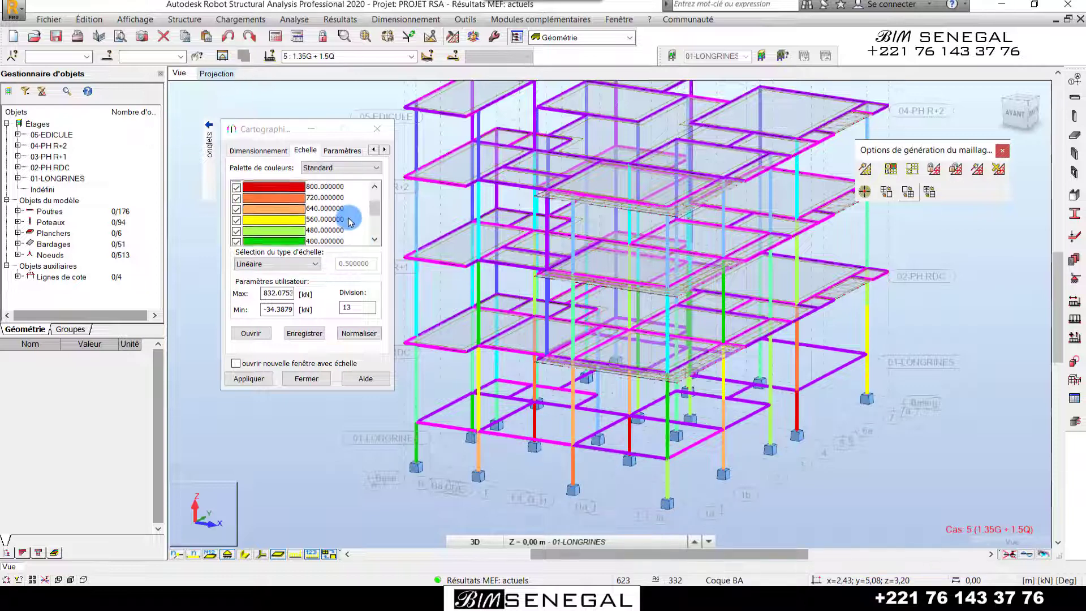
pyautogui.scroll(4, 354, 224)
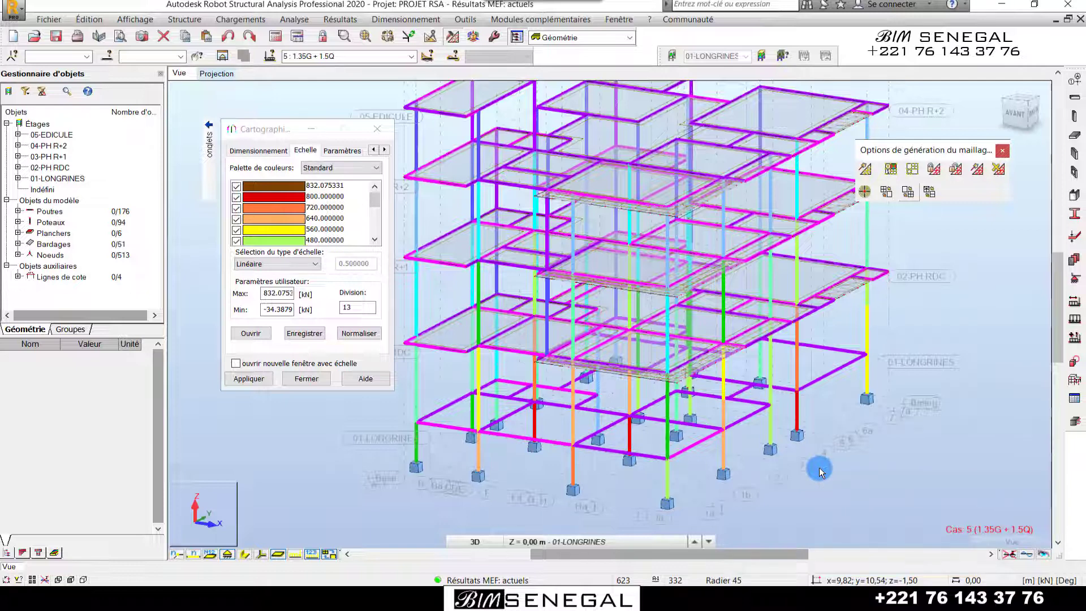
pyautogui.scroll(-2, 851, 444)
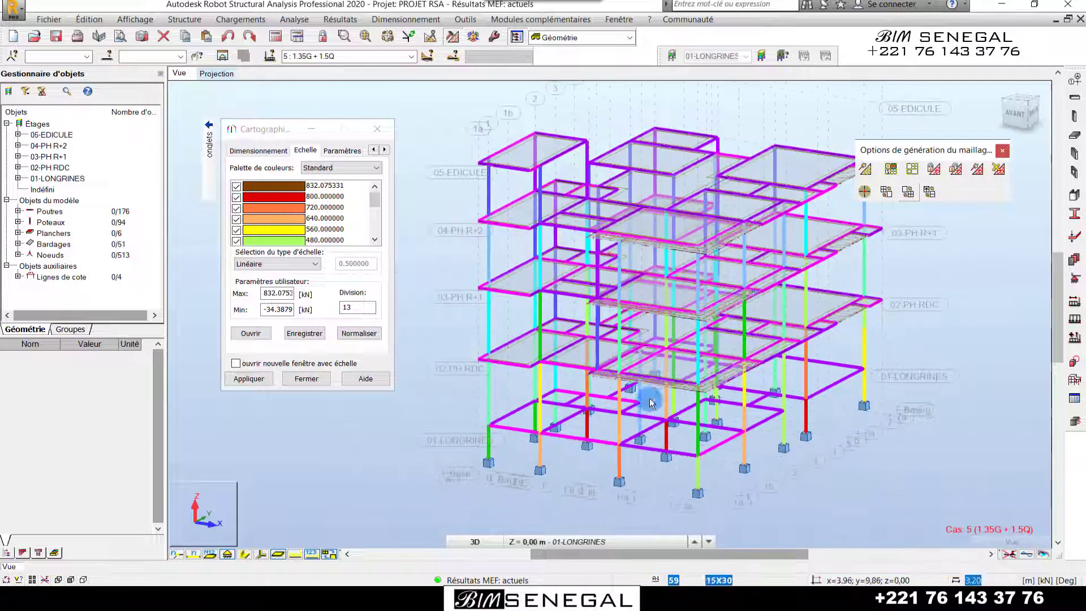
# Step: Reduce the colour scale to 7 divisions, apply it to the bars and inspect the recoloured columns
pyautogui.doubleClick(353, 306)
pyautogui.click(352, 306)
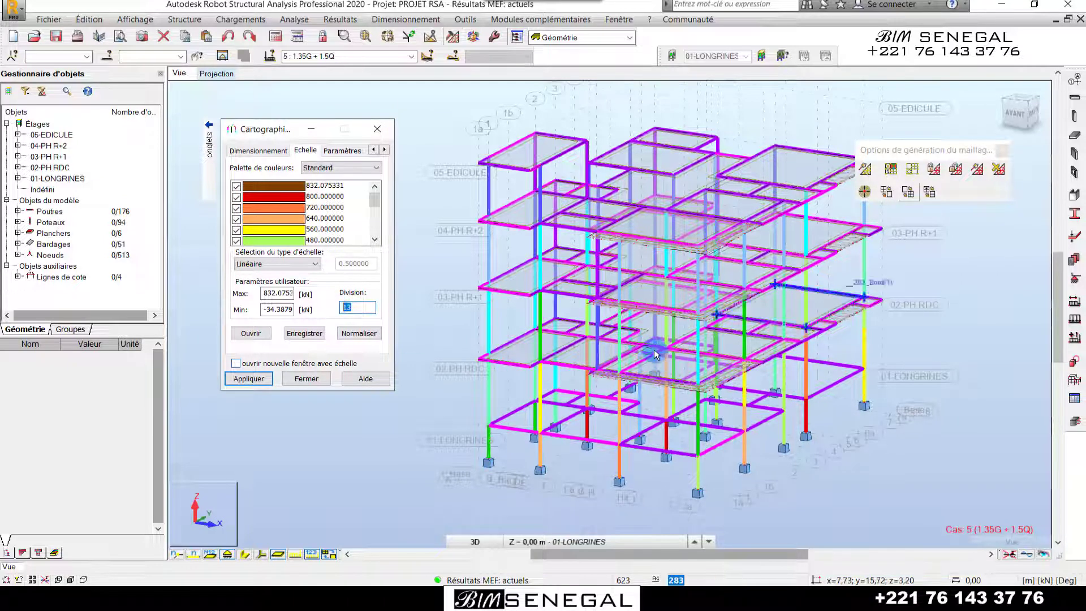
pyautogui.click(358, 307)
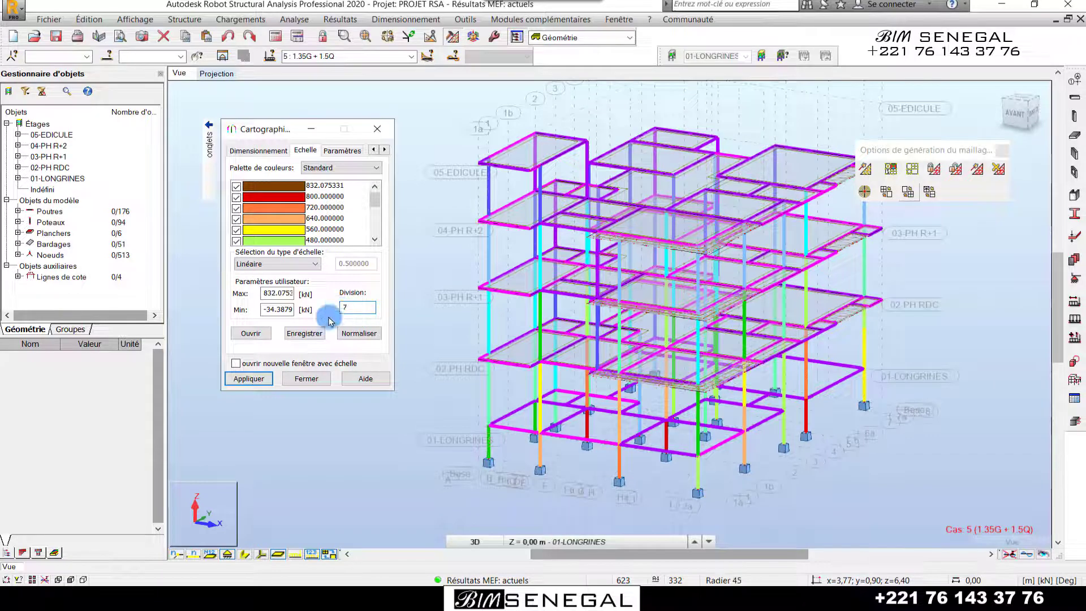
pyautogui.write('7')
pyautogui.click(250, 379)
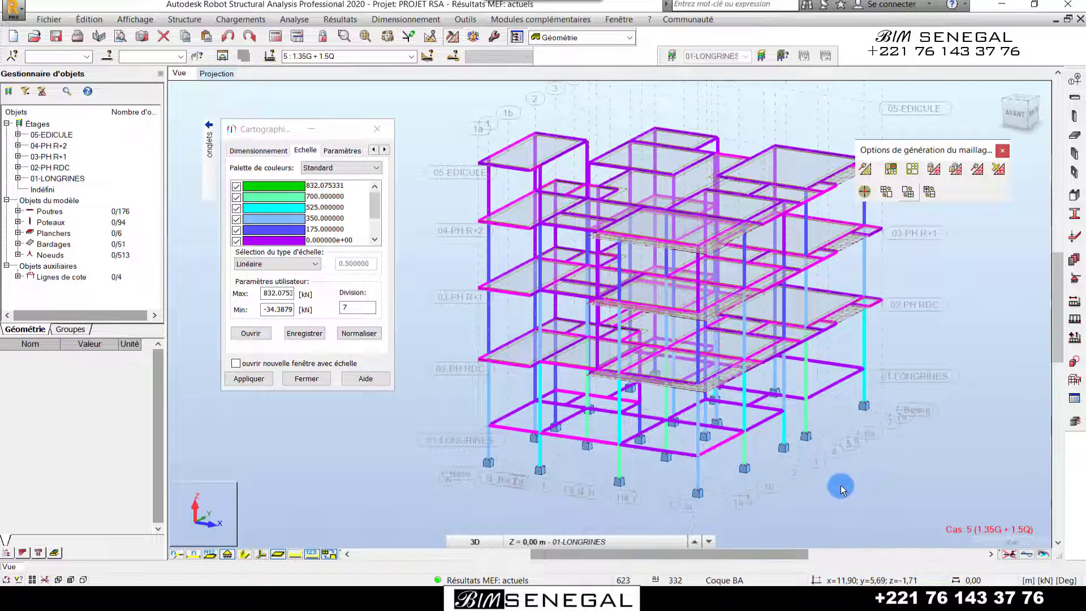
pyautogui.scroll(1, 841, 485)
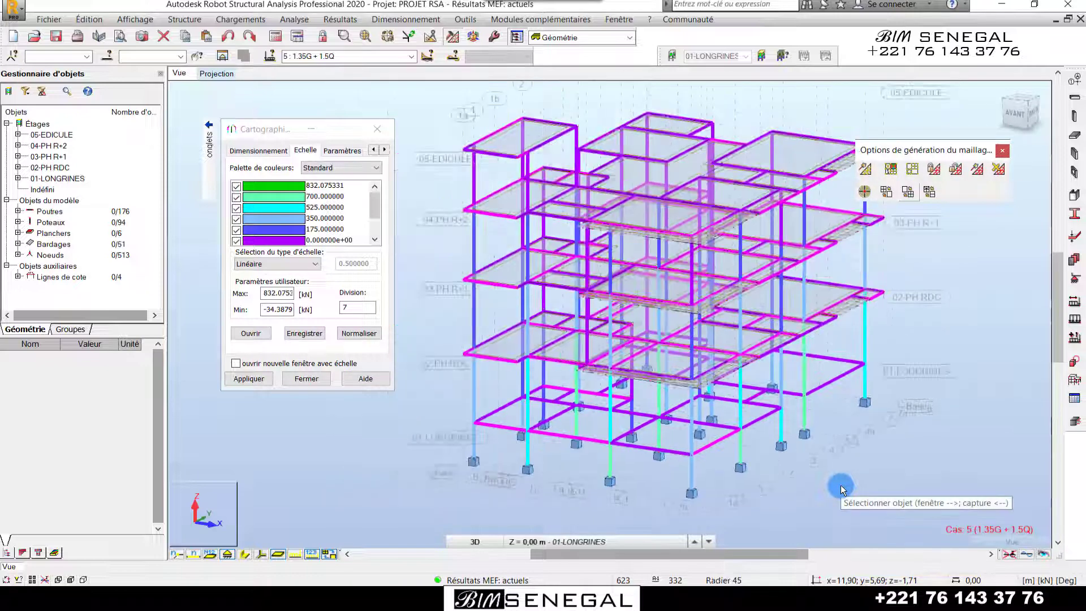
pyautogui.scroll(1, 711, 496)
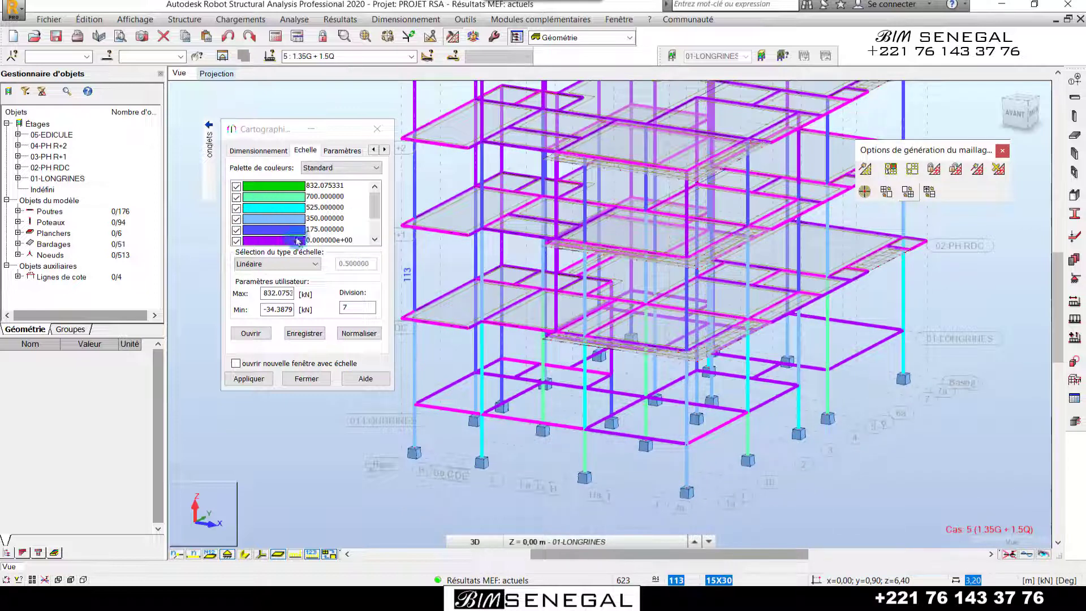
# Step: Reselect the Standard palette and reapply it to the bar map with 7 divisions
pyautogui.click(362, 168)
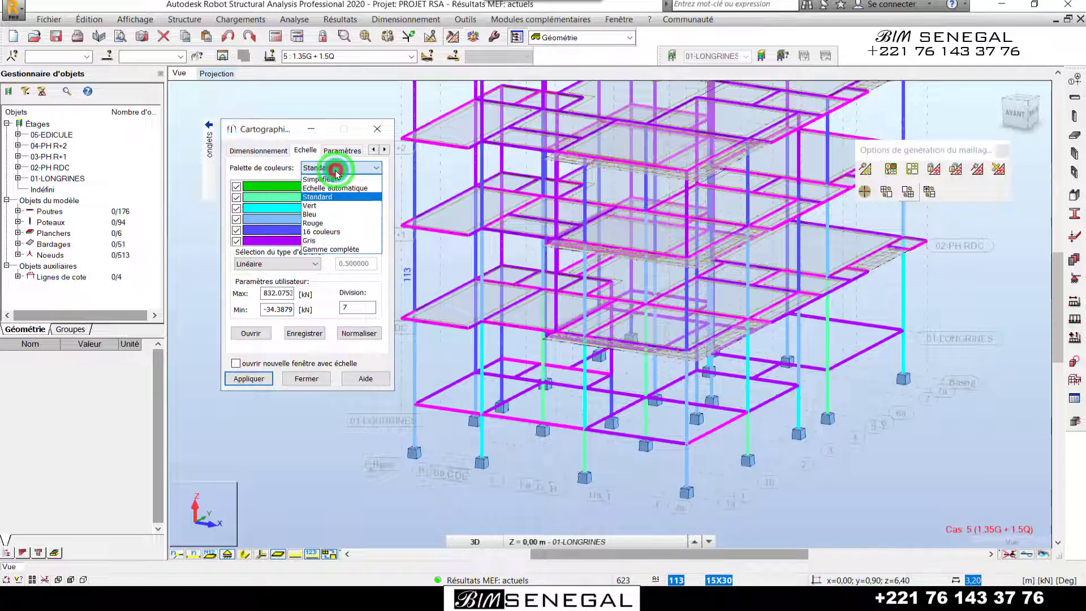
pyautogui.click(325, 199)
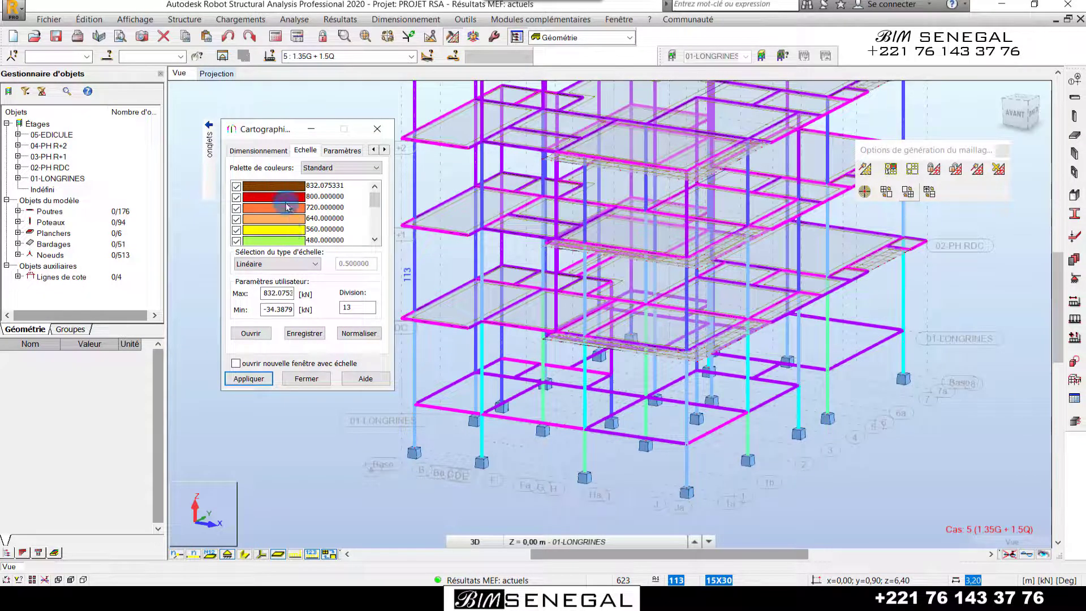
pyautogui.doubleClick(363, 309)
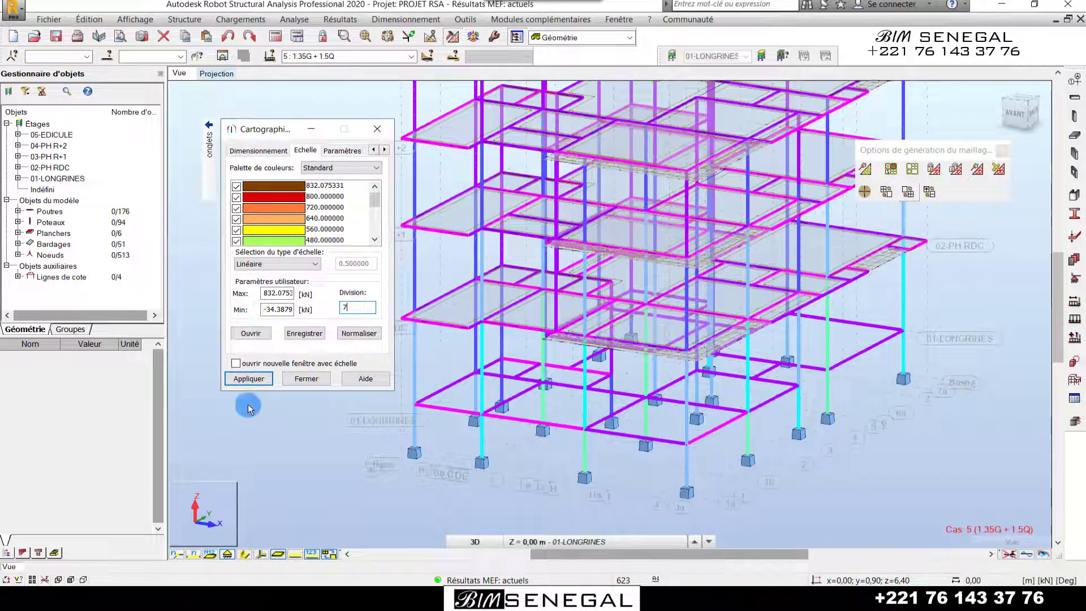
pyautogui.click(249, 379)
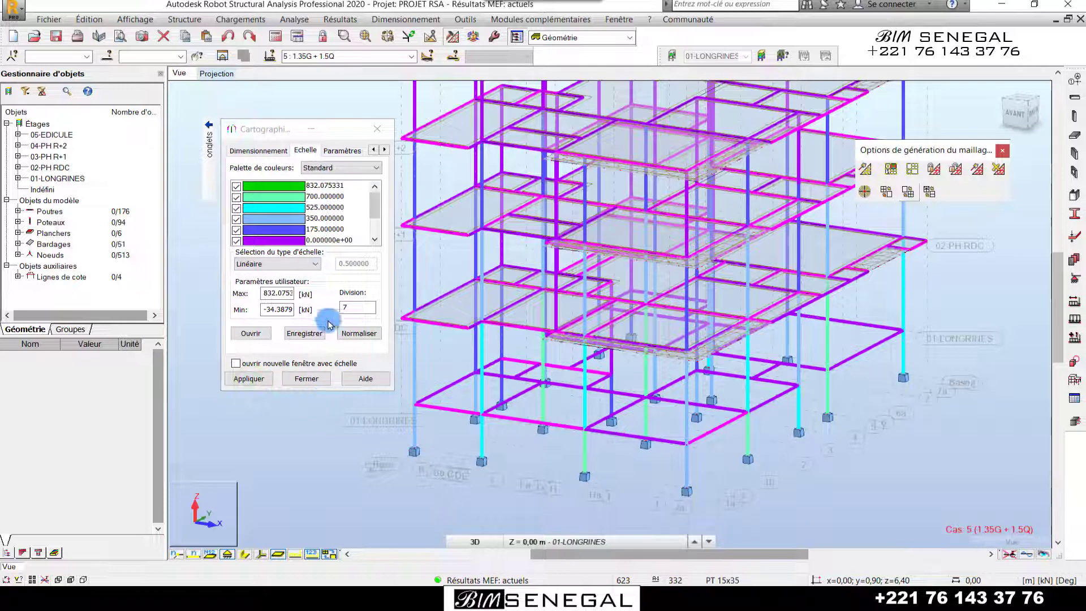
# Step: Switch the colour palette to 16 couleurs, set 7 divisions and apply the scale to the bar map
pyautogui.click(354, 168)
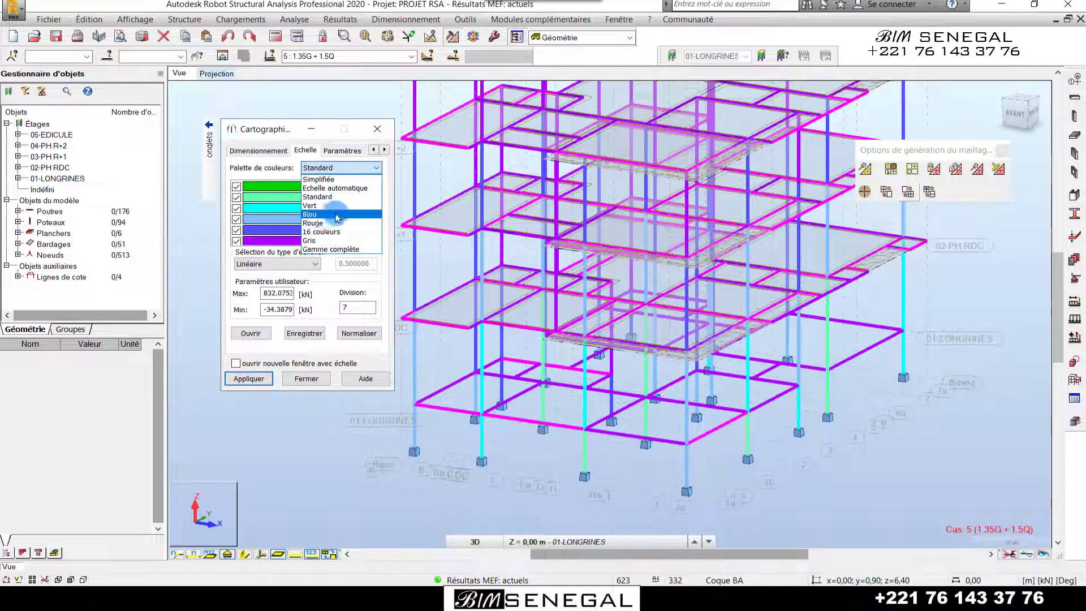
pyautogui.click(329, 231)
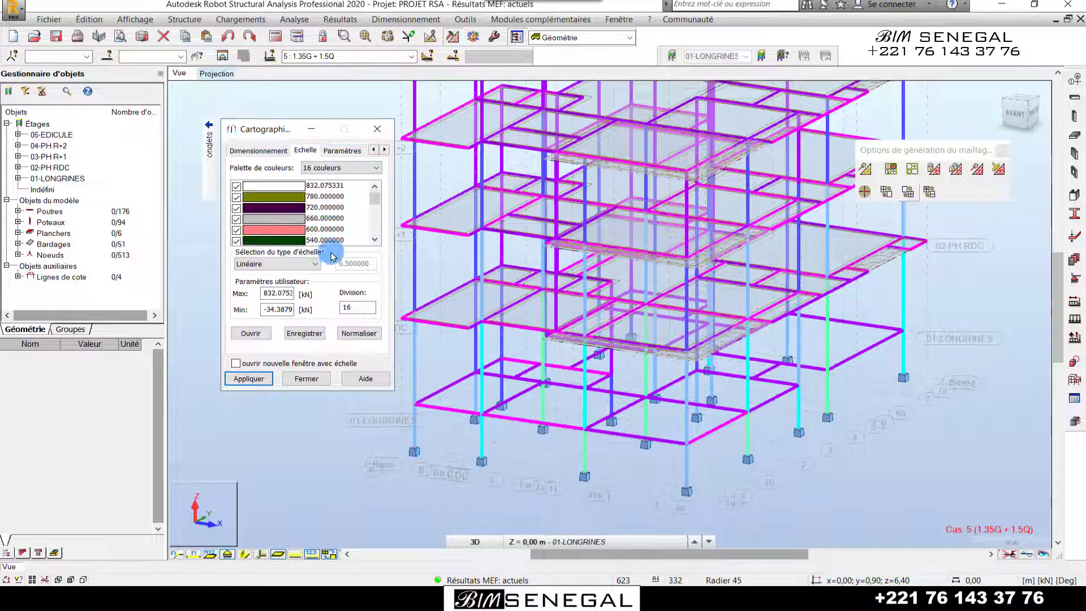
pyautogui.doubleClick(357, 308)
pyautogui.doubleClick(363, 308)
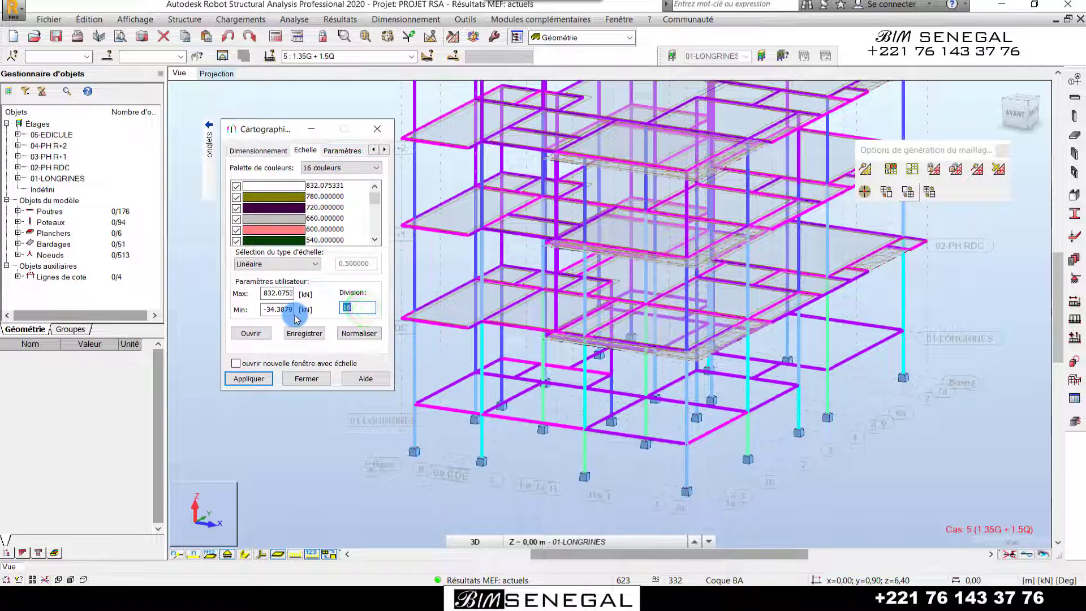
pyautogui.write('7')
pyautogui.click(257, 378)
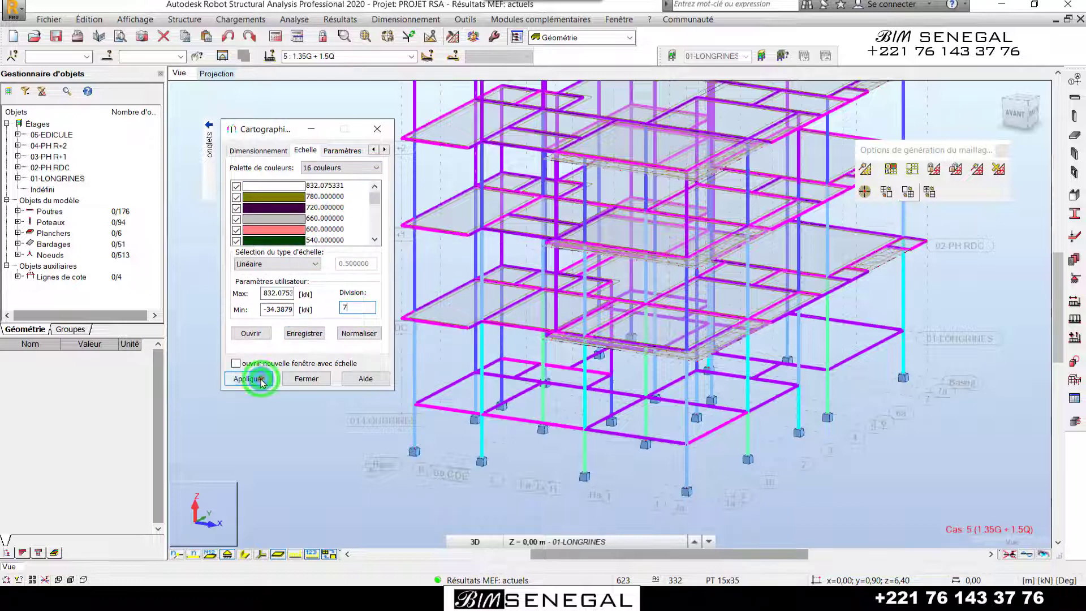
# Step: Examine the foundation-level columns from another side of the building, matching their Fx colours to the scale intervals
pyautogui.scroll(-1, 613, 413)
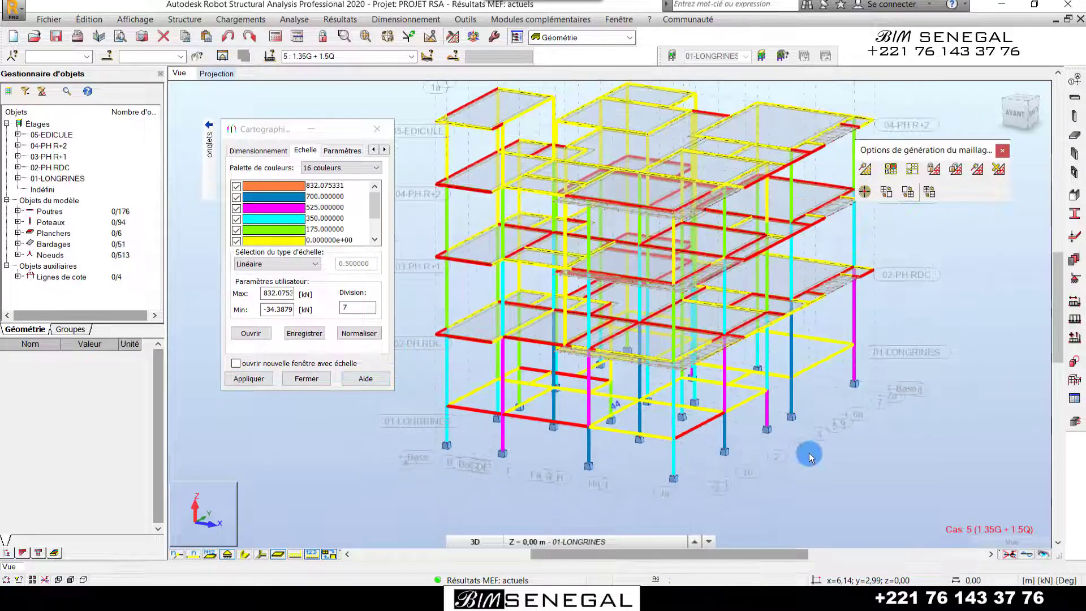
pyautogui.scroll(1, 702, 481)
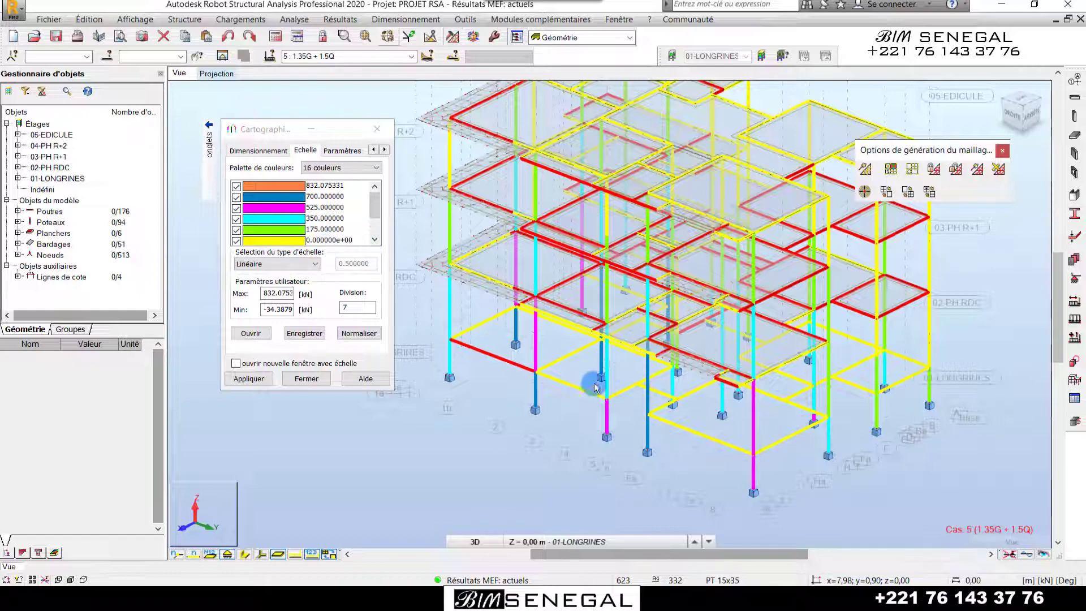
pyautogui.scroll(3, 662, 469)
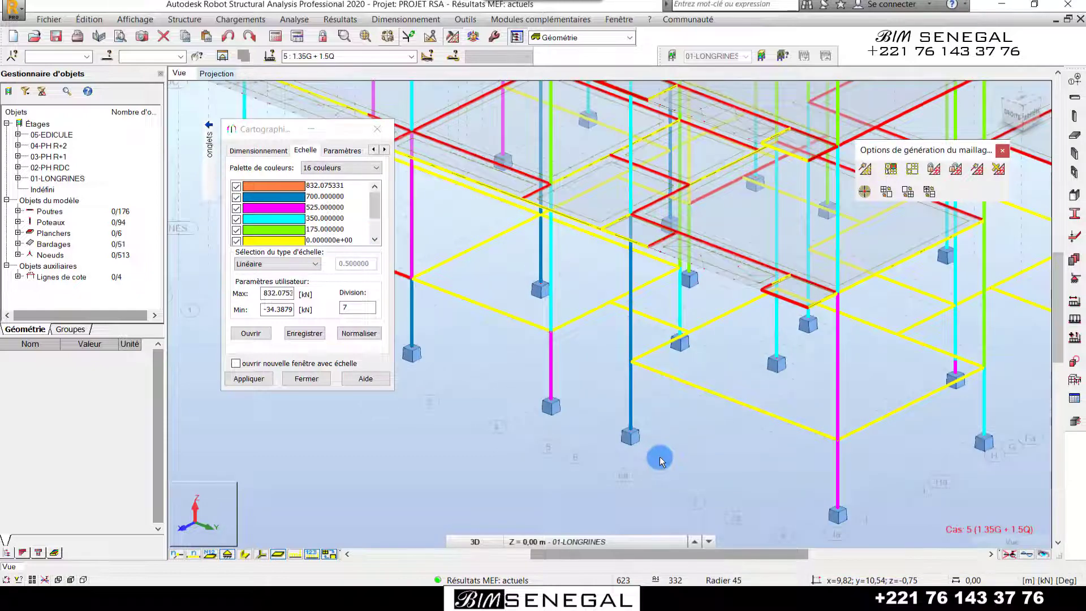
pyautogui.scroll(1, 661, 461)
pyautogui.scroll(1, 645, 384)
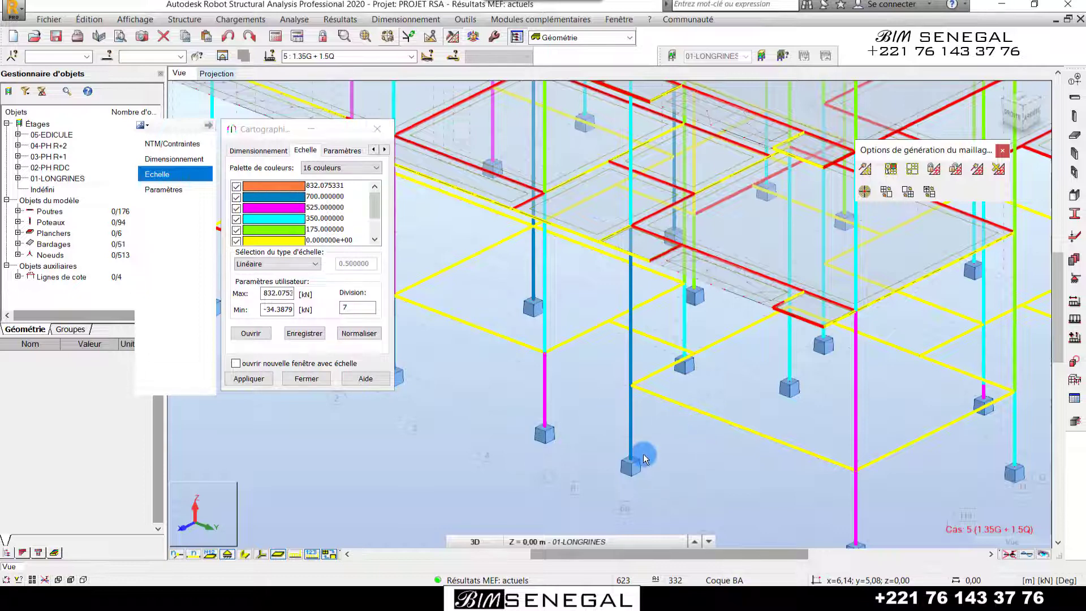
pyautogui.scroll(2, 640, 335)
pyautogui.scroll(-3, 629, 249)
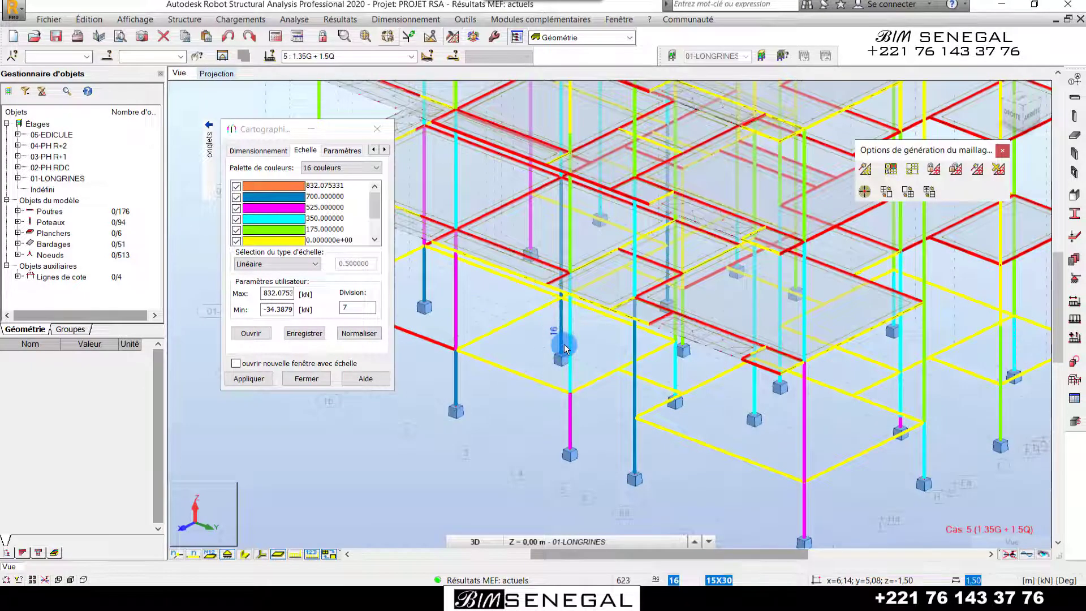
pyautogui.scroll(-1, 557, 346)
pyautogui.scroll(2, 562, 423)
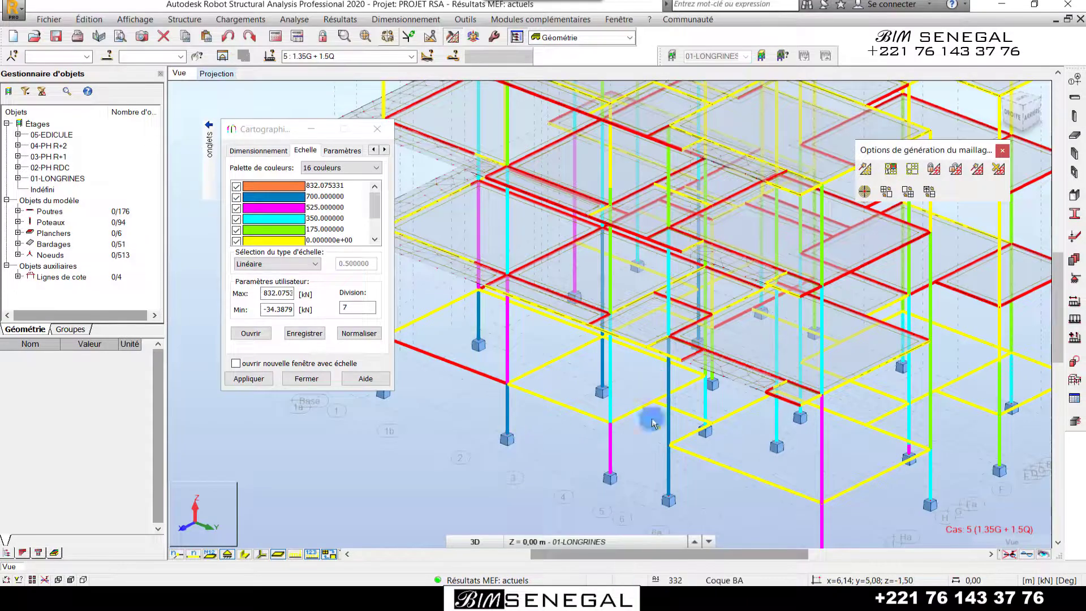
pyautogui.scroll(3, 606, 485)
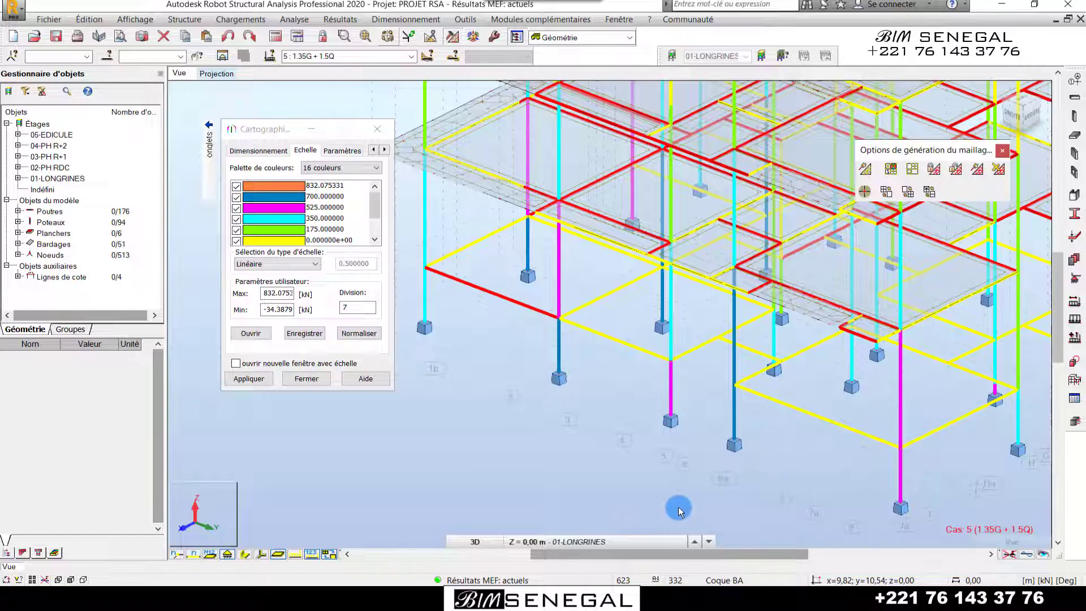
pyautogui.scroll(-1, 693, 495)
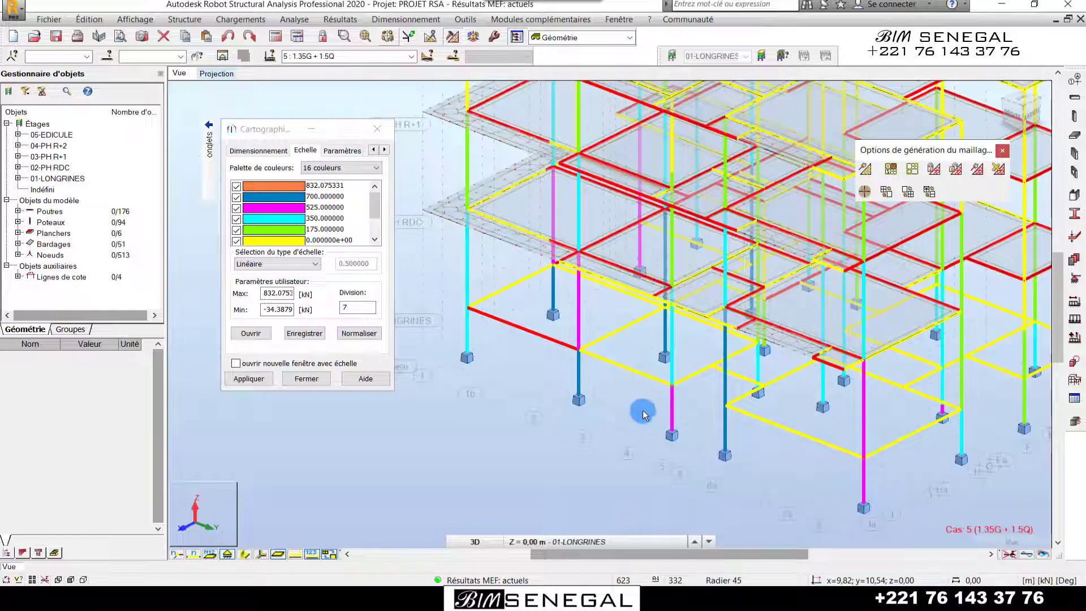
pyautogui.scroll(2, 691, 444)
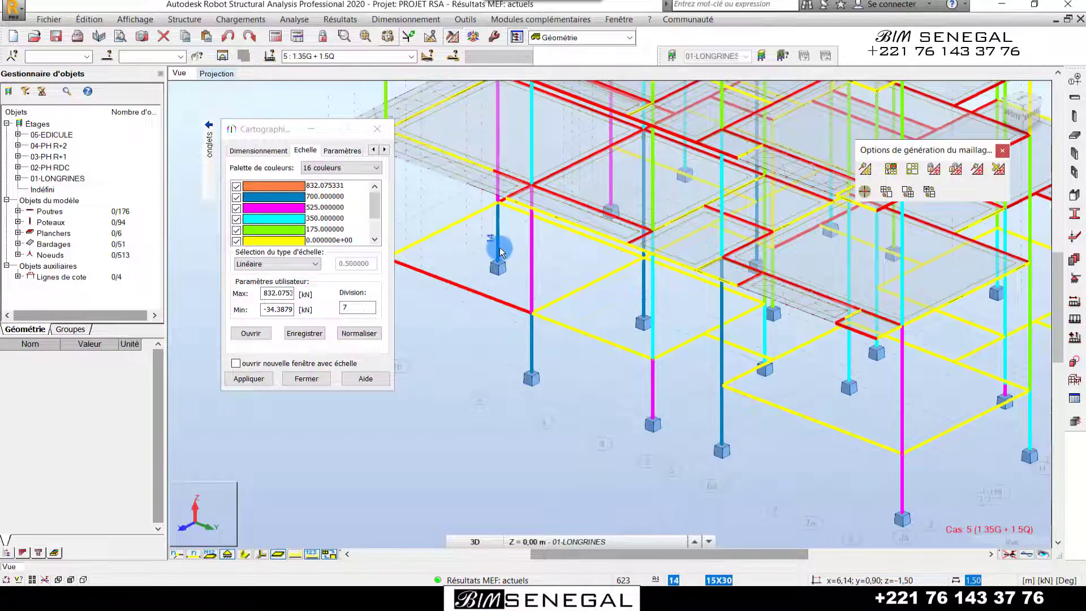
pyautogui.scroll(-2, 499, 255)
pyautogui.scroll(-4, 577, 443)
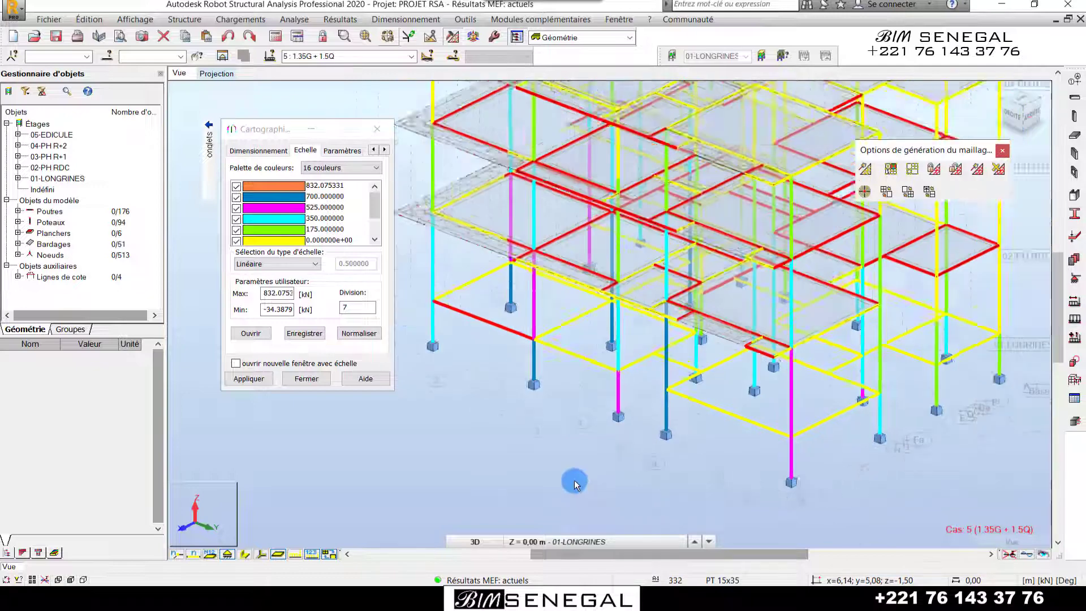
pyautogui.scroll(2, 625, 440)
pyautogui.scroll(-1, 641, 429)
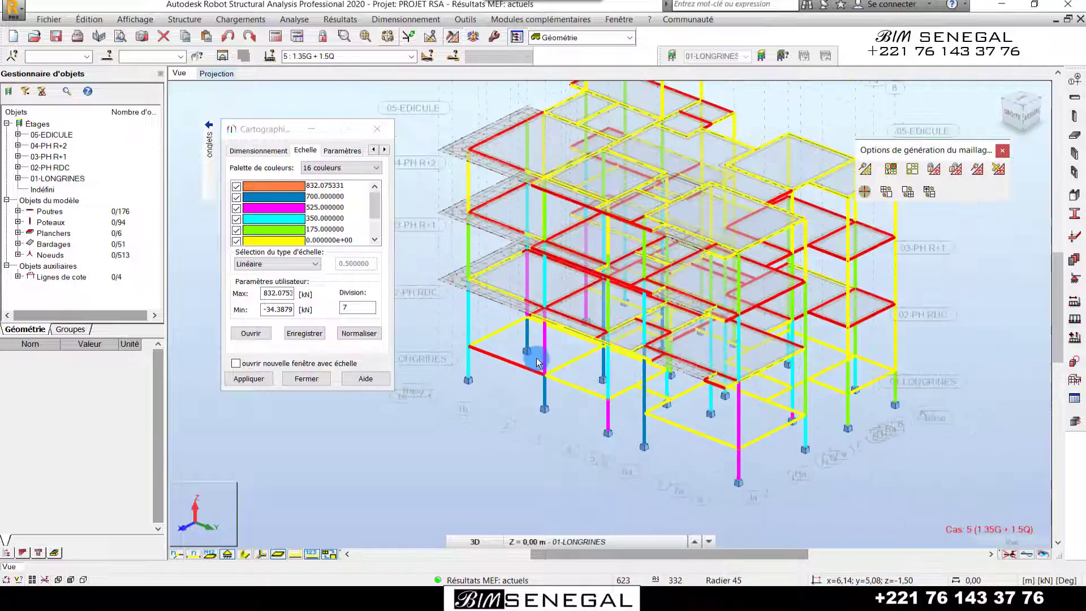
# Step: Follow one dark blue façade column from its support up through the storeys to compare its Fx colours
pyautogui.scroll(2, 636, 447)
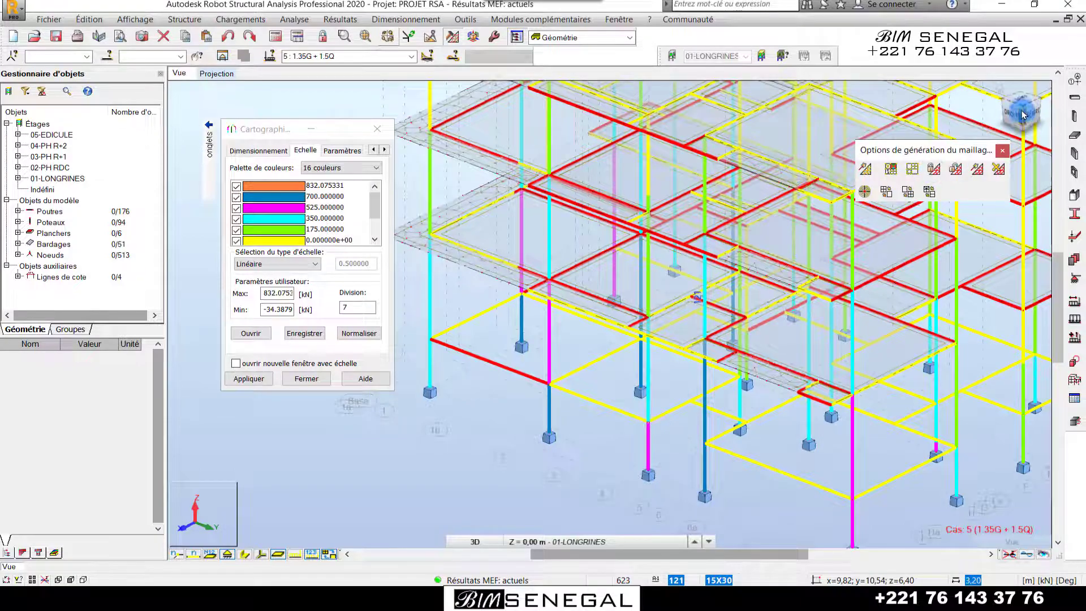
pyautogui.moveTo(1023, 111); pyautogui.dragTo(1003, 110)
pyautogui.scroll(1, 680, 501)
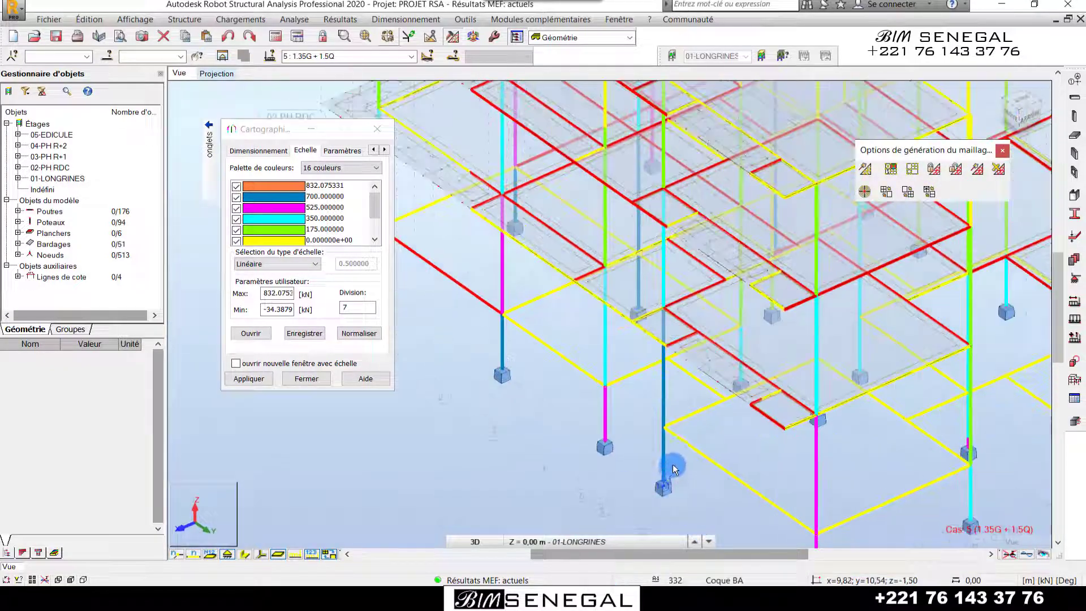
pyautogui.scroll(1, 663, 399)
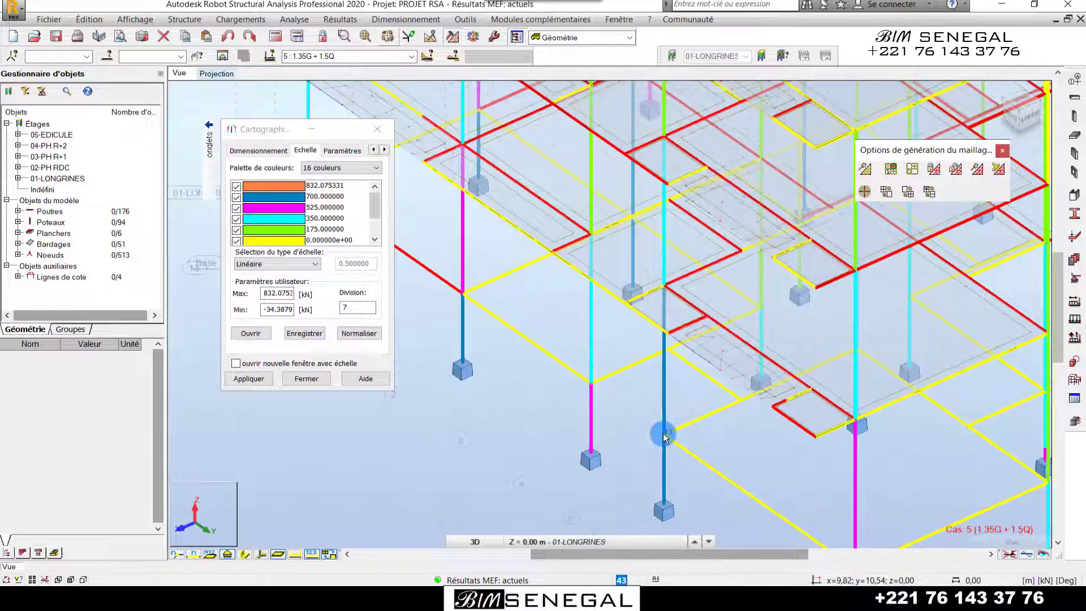
pyautogui.scroll(3, 662, 433)
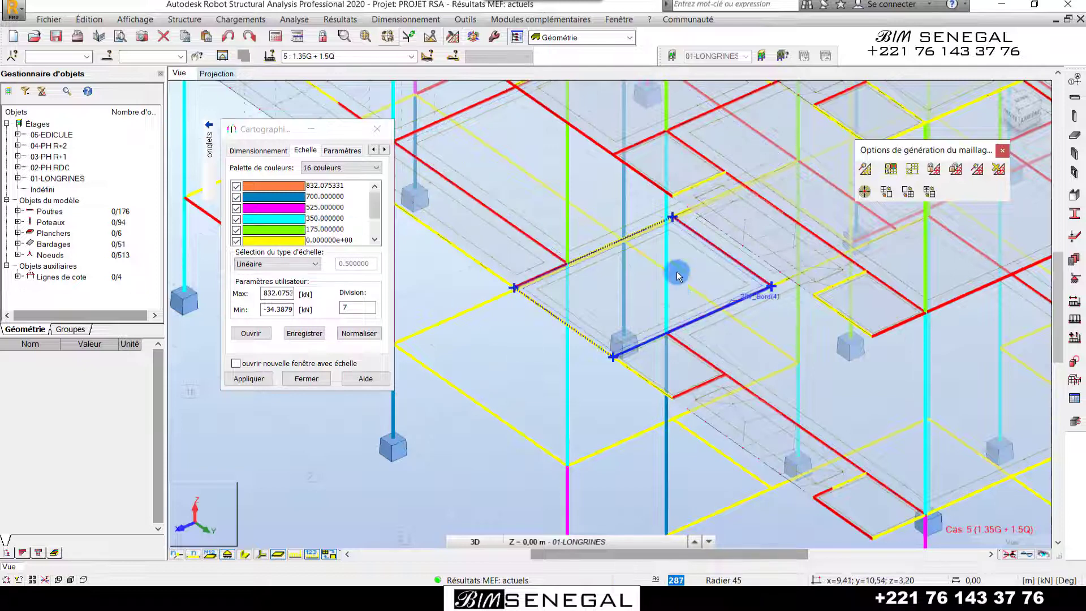
pyautogui.scroll(1, 667, 184)
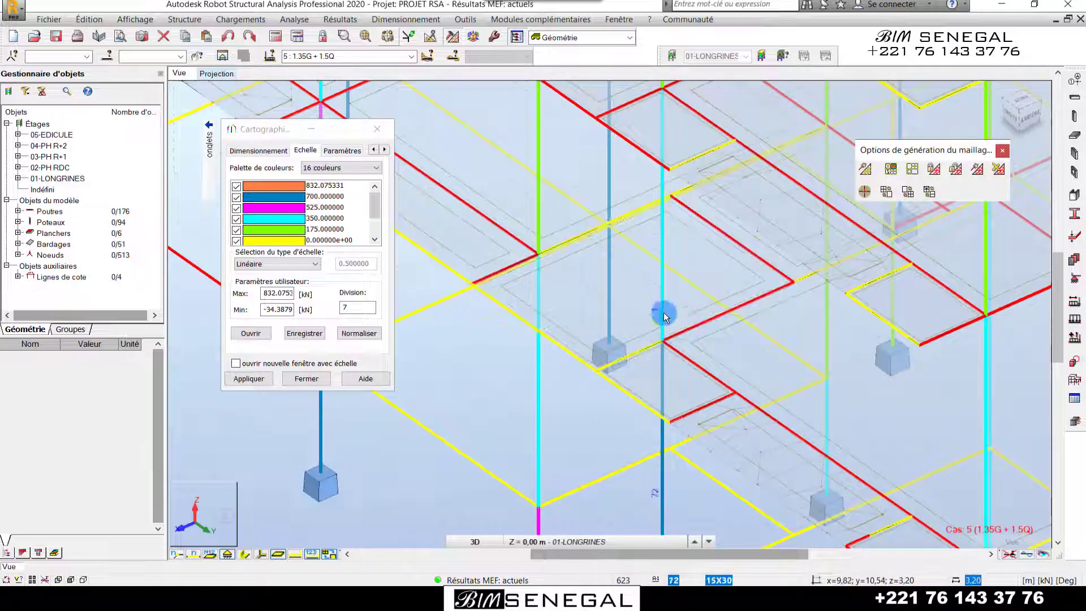
# Step: Compare the Fx colours of the dark blue façade column at its base with those of its segments on the upper storeys
pyautogui.scroll(-4, 659, 250)
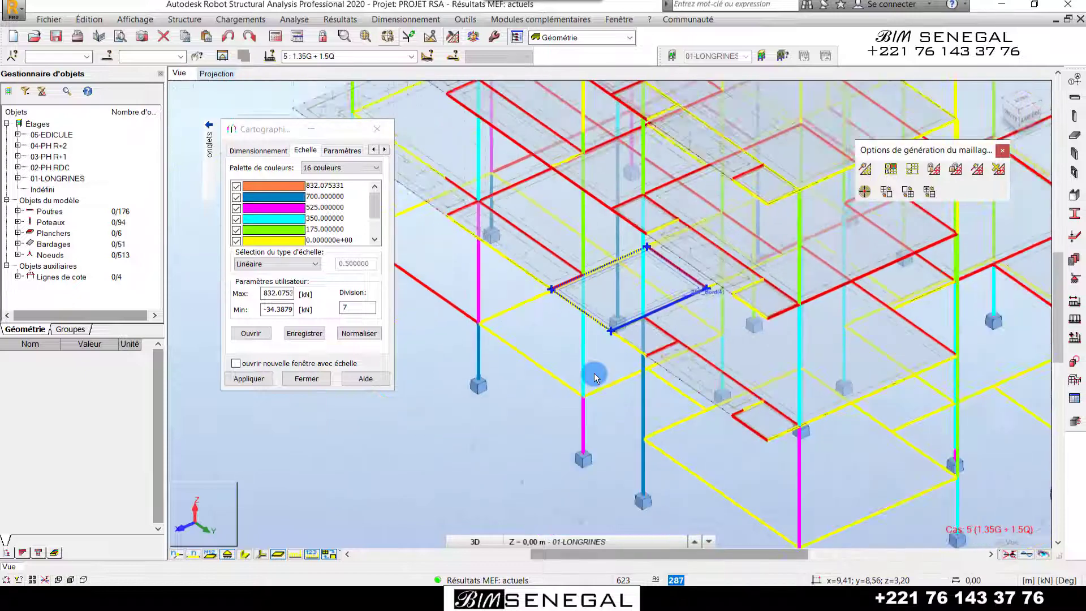
pyautogui.scroll(-2, 611, 428)
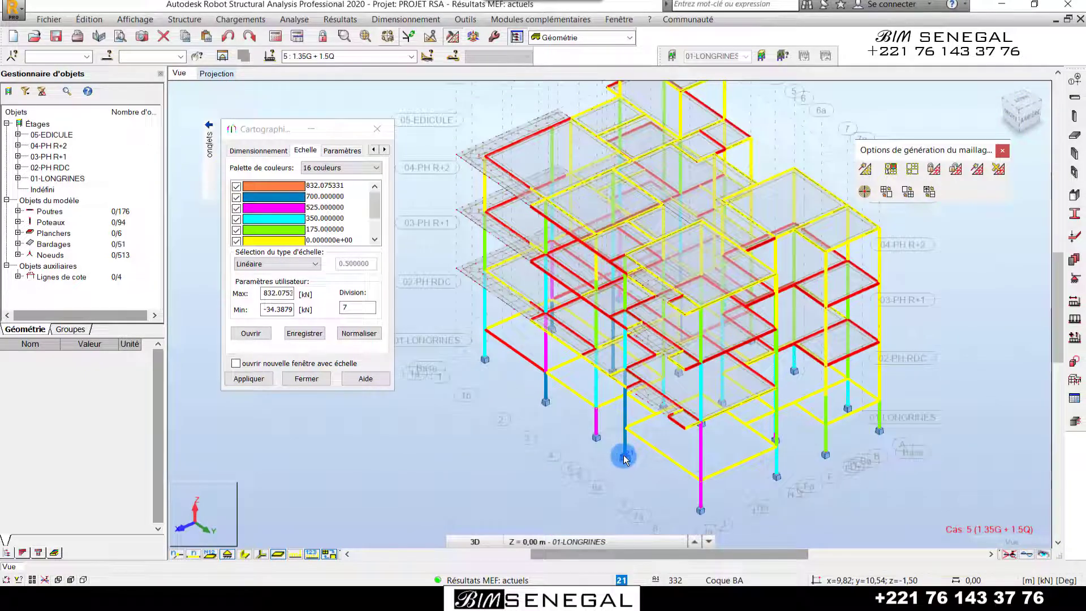
pyautogui.scroll(3, 621, 450)
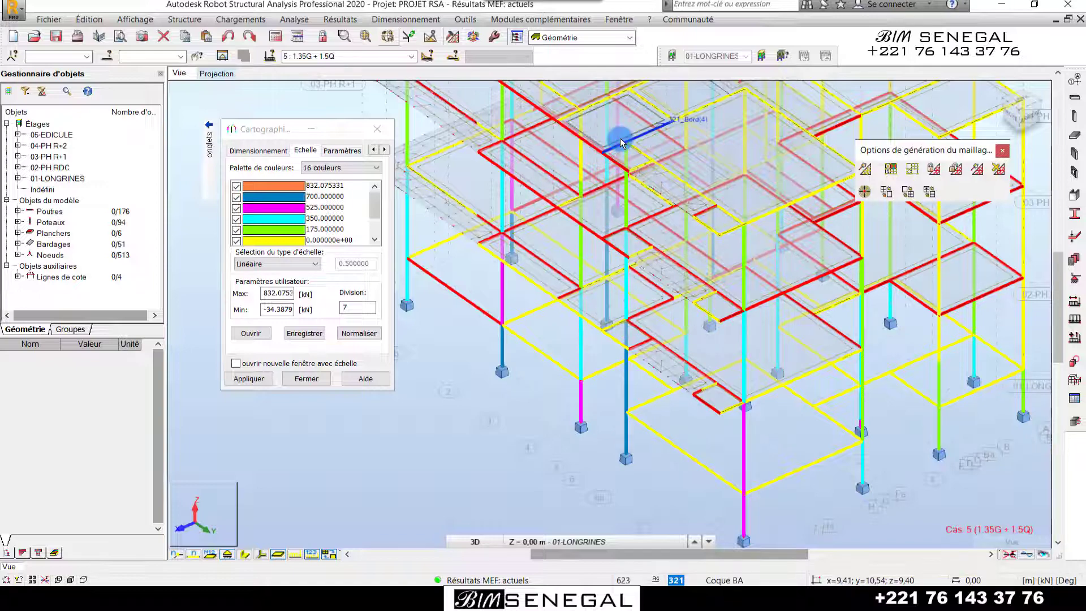
pyautogui.scroll(2, 659, 140)
pyautogui.scroll(-1, 659, 139)
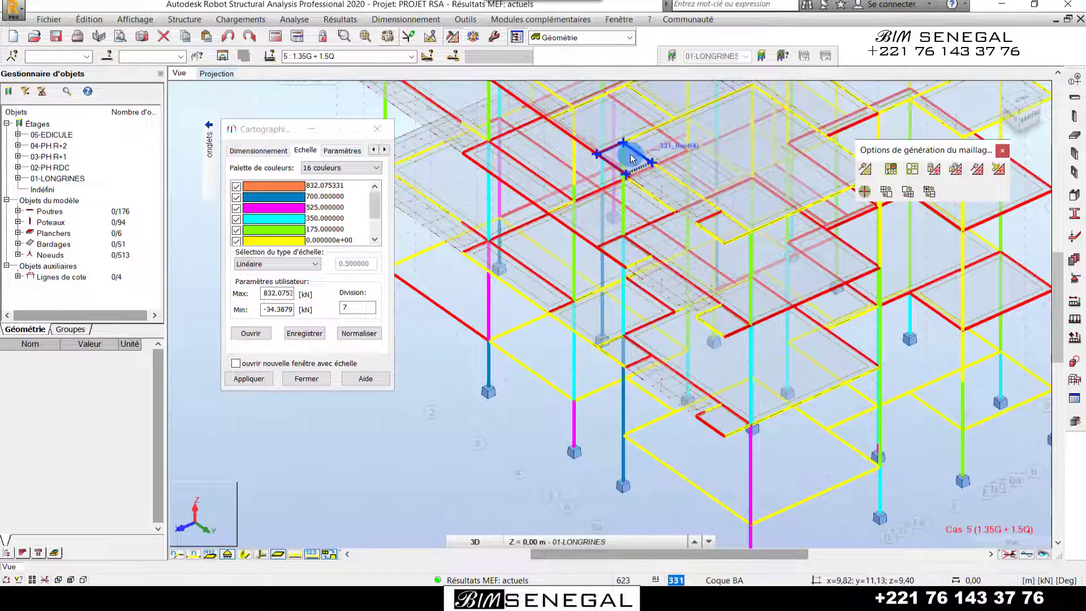
pyautogui.scroll(1, 607, 293)
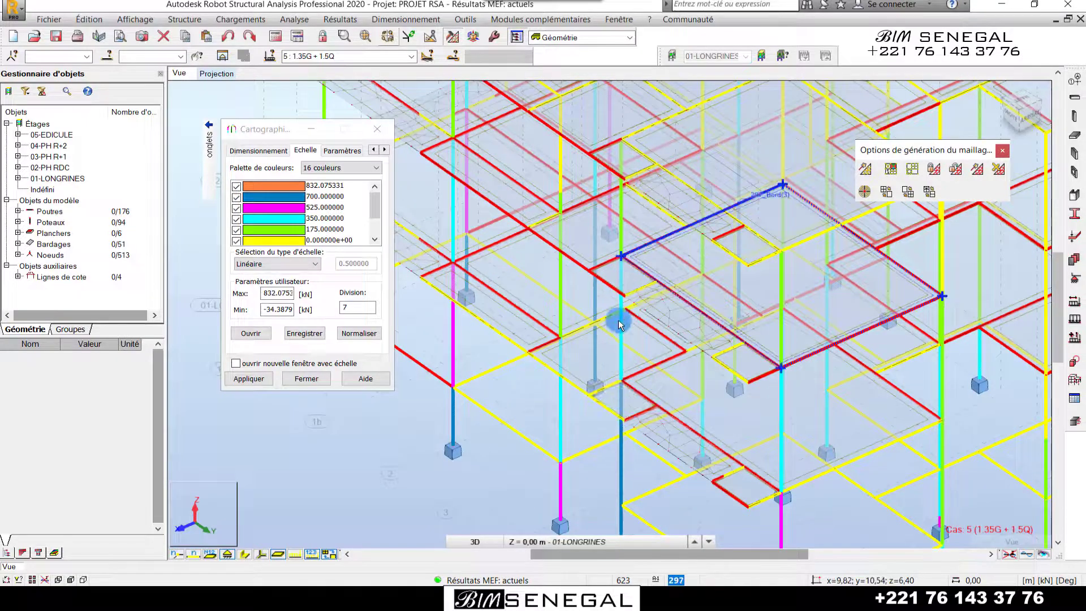
pyautogui.scroll(2, 618, 215)
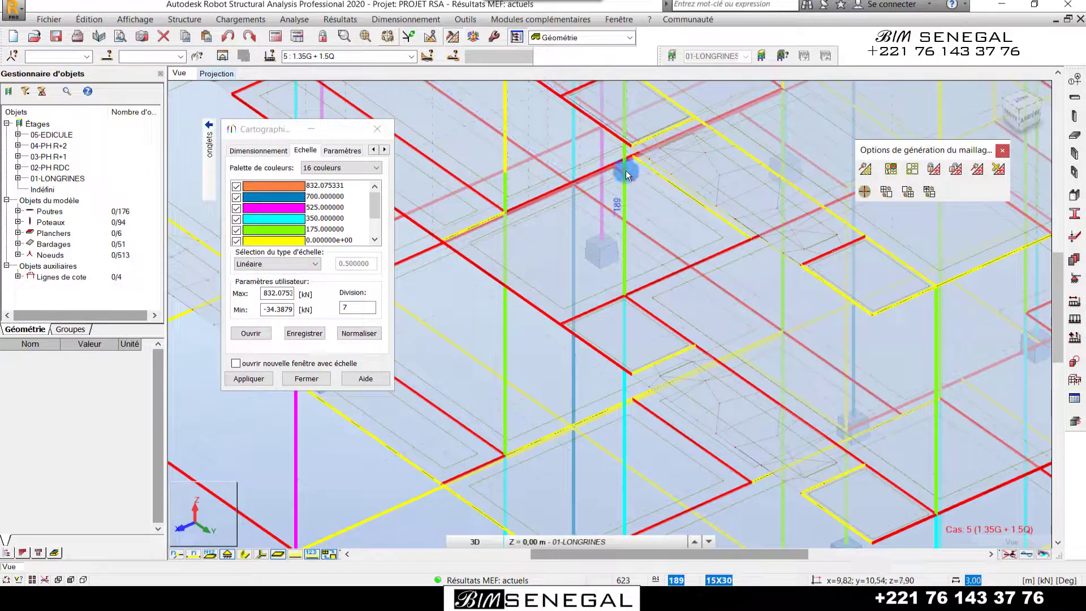
pyautogui.click(461, 220)
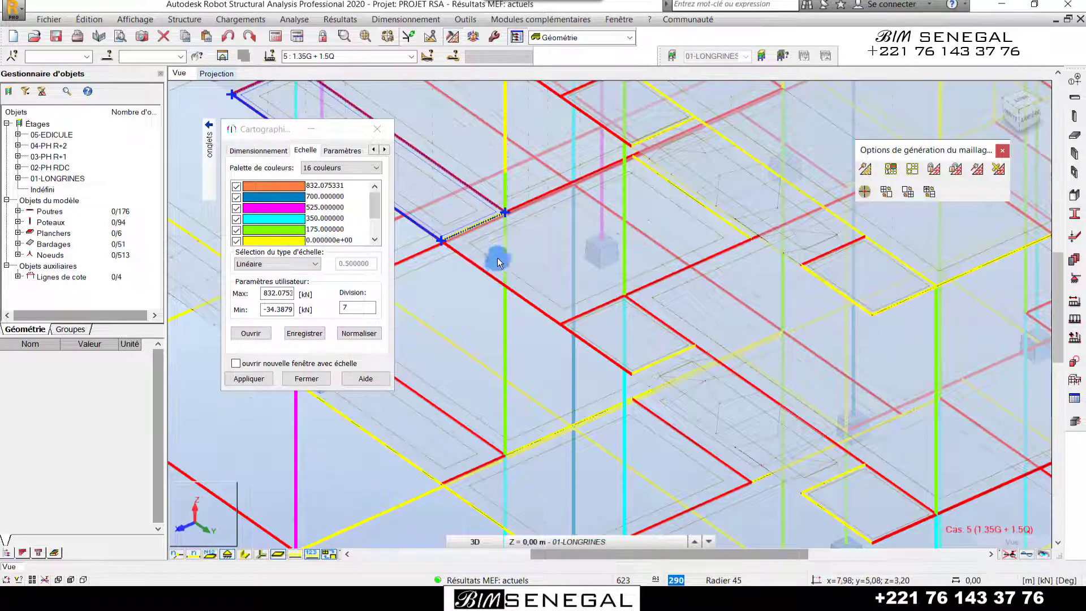
pyautogui.scroll(-5, 626, 158)
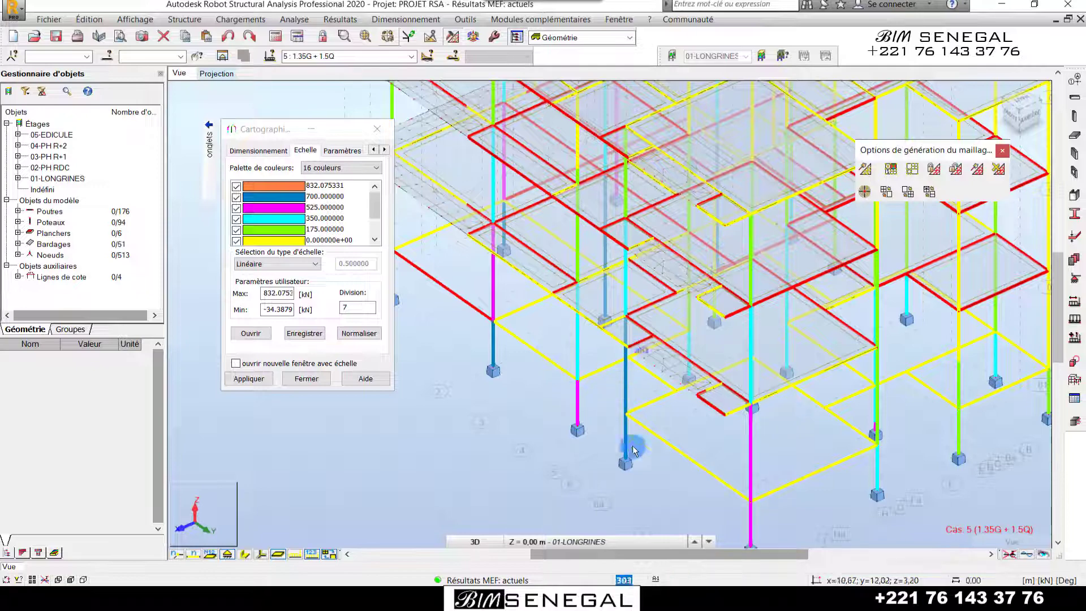
# Step: Turn the whole building around to its opposite side and examine the Fx colours of the foundation-level columns there
pyautogui.scroll(-6, 622, 390)
pyautogui.scroll(2, 672, 467)
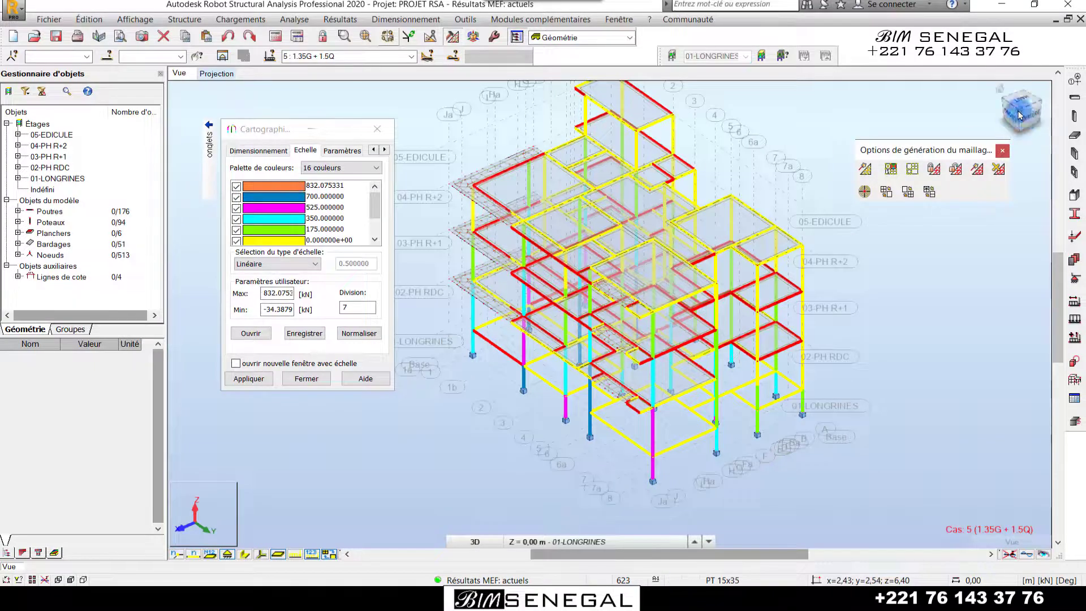
pyautogui.moveTo(1001, 108); pyautogui.dragTo(1044, 95)
pyautogui.moveTo(1010, 94); pyautogui.dragTo(990, 98)
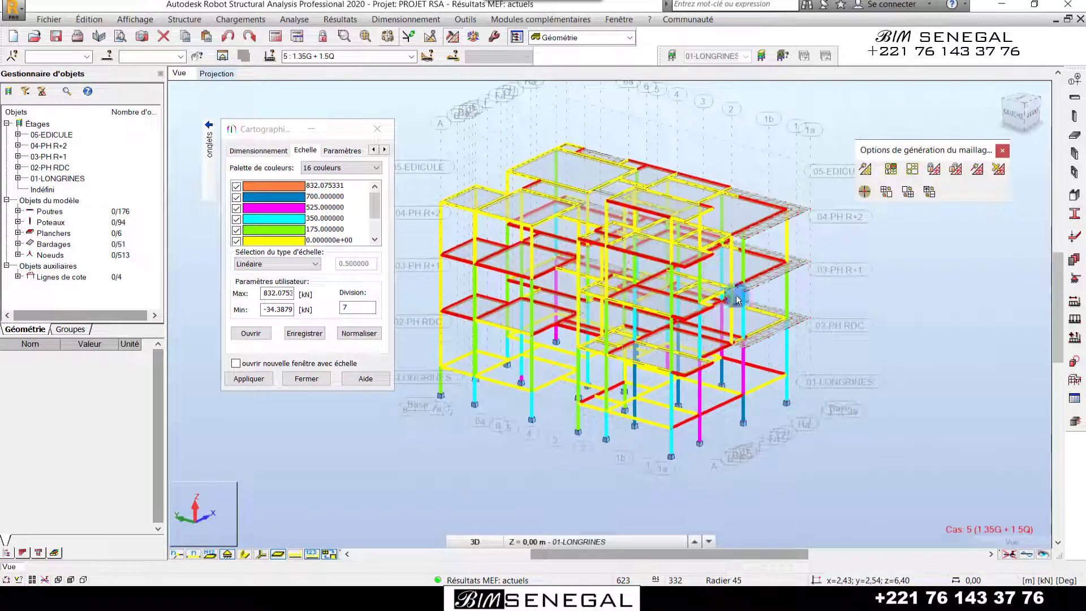
pyautogui.scroll(1, 603, 364)
pyautogui.scroll(1, 656, 459)
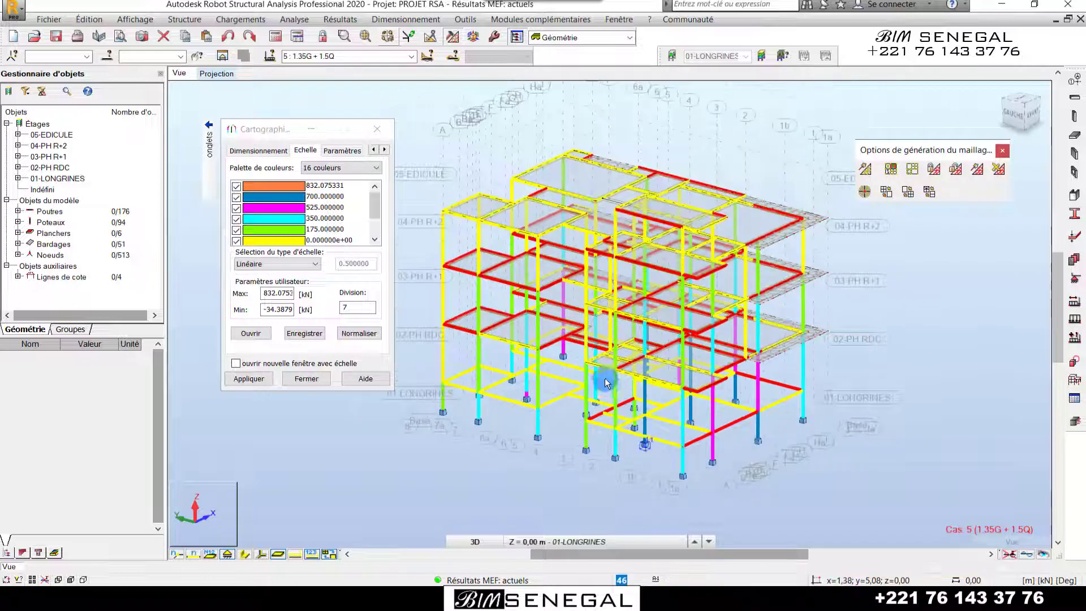
pyautogui.scroll(1, 608, 421)
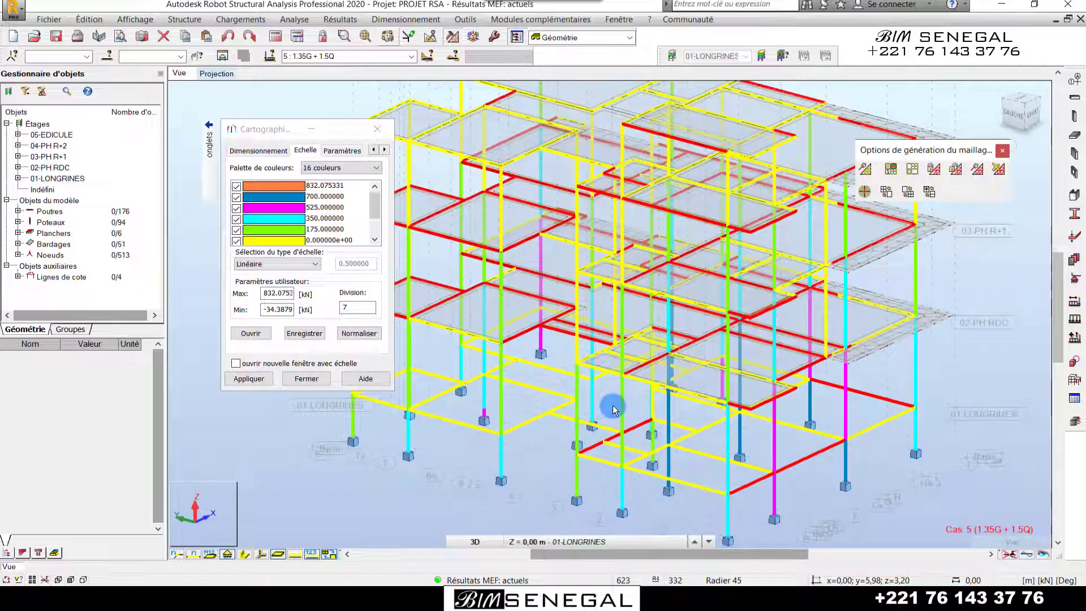